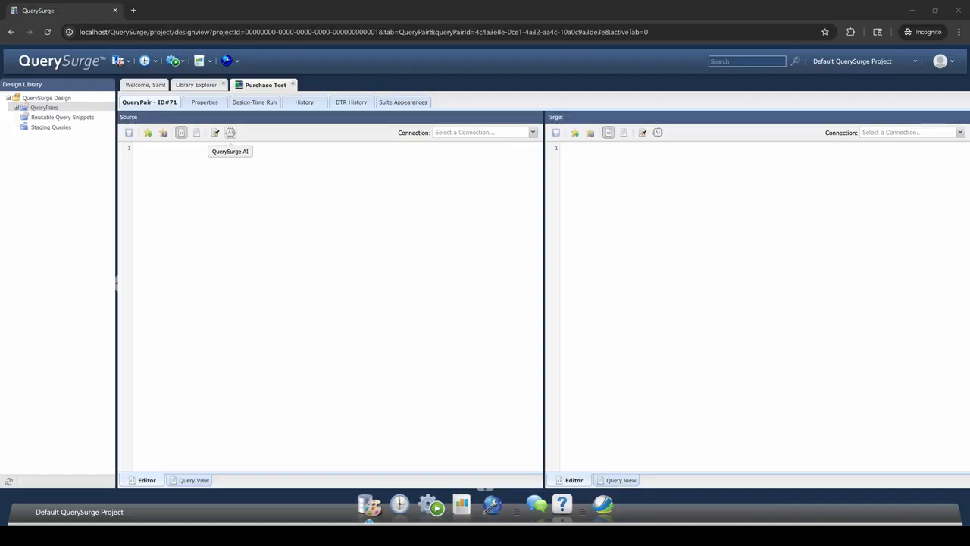
Start QuerySurge AI for the source query and choose the ZCITY_SOURCE connection with the MySQL dialect.
{"action": "left_click", "coordinate": [231, 133]}
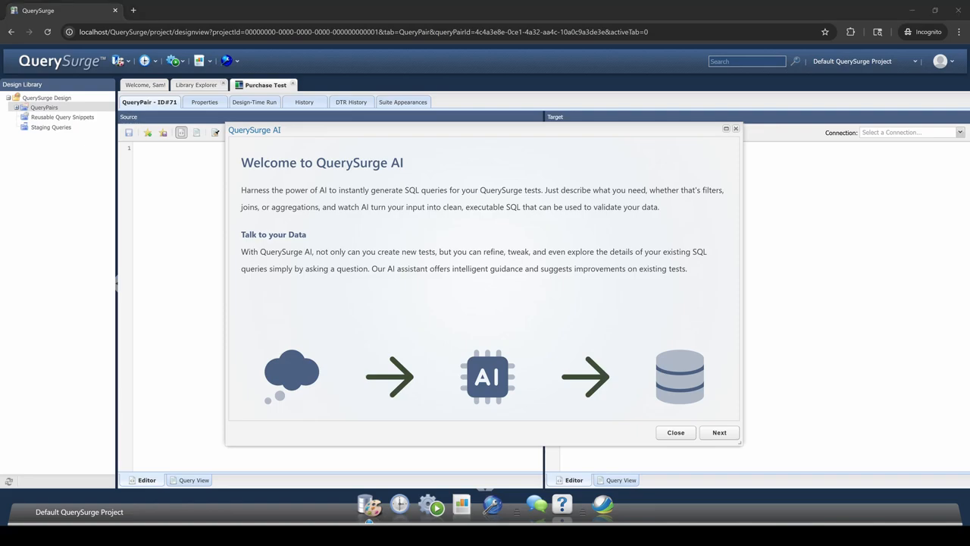
{"action": "left_click", "coordinate": [719, 432]}
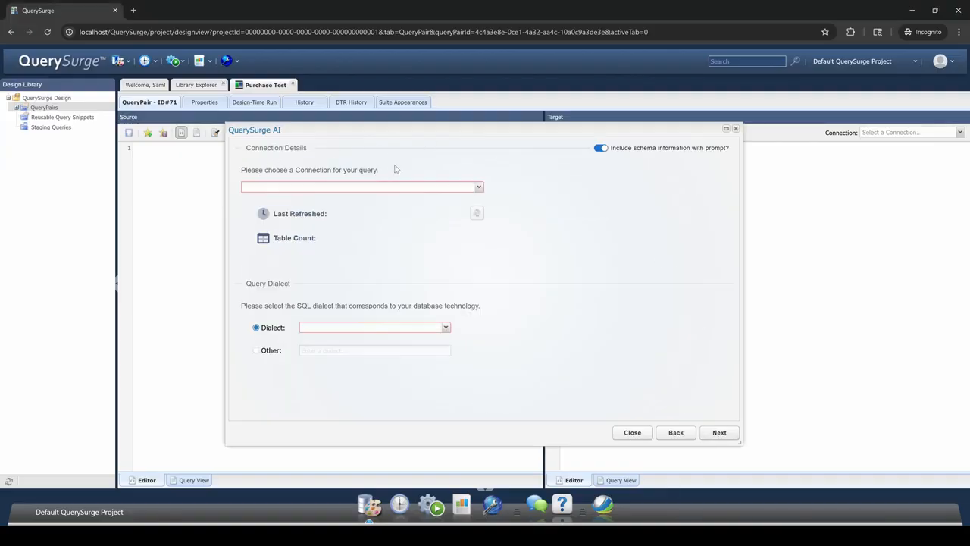
{"action": "left_click", "coordinate": [363, 190]}
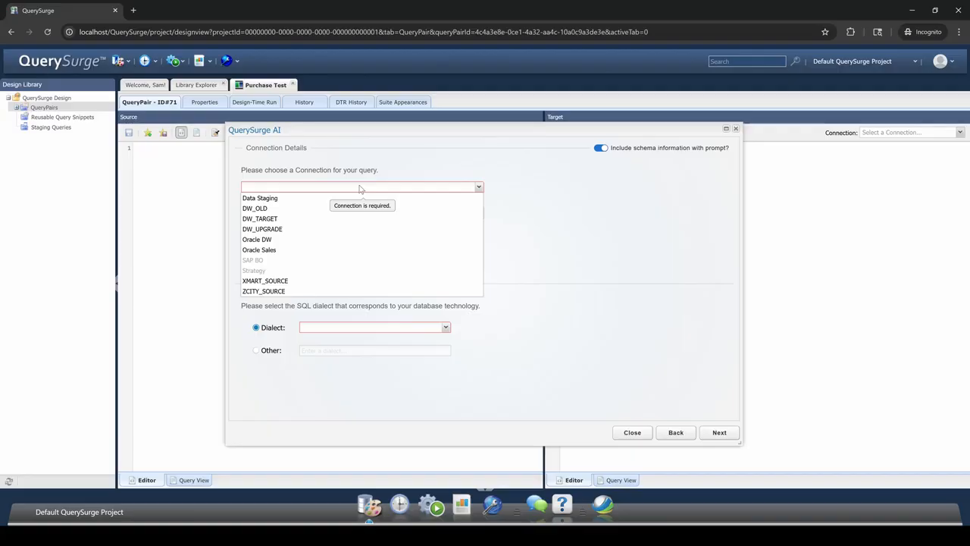
{"action": "left_click", "coordinate": [271, 292]}
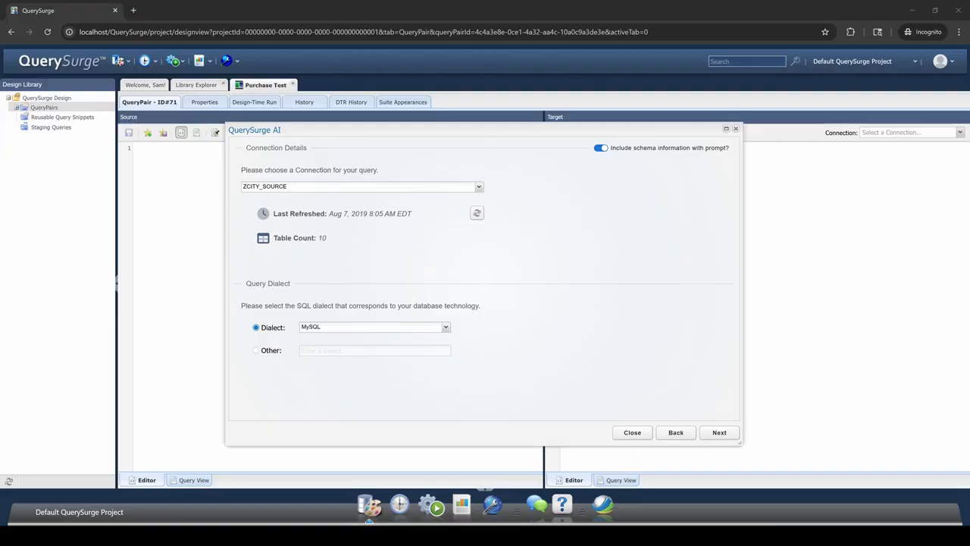
{"action": "left_click", "coordinate": [446, 328]}
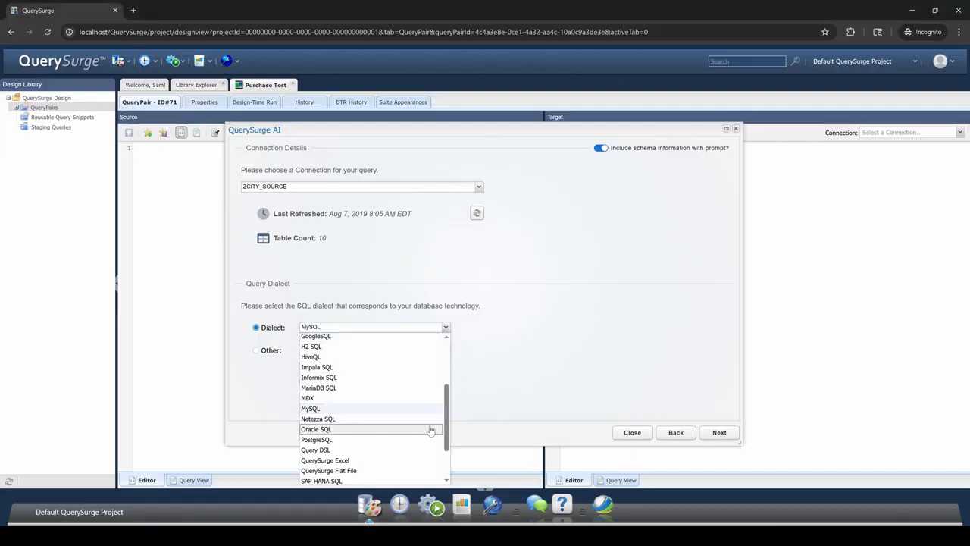
{"action": "left_click", "coordinate": [493, 298]}
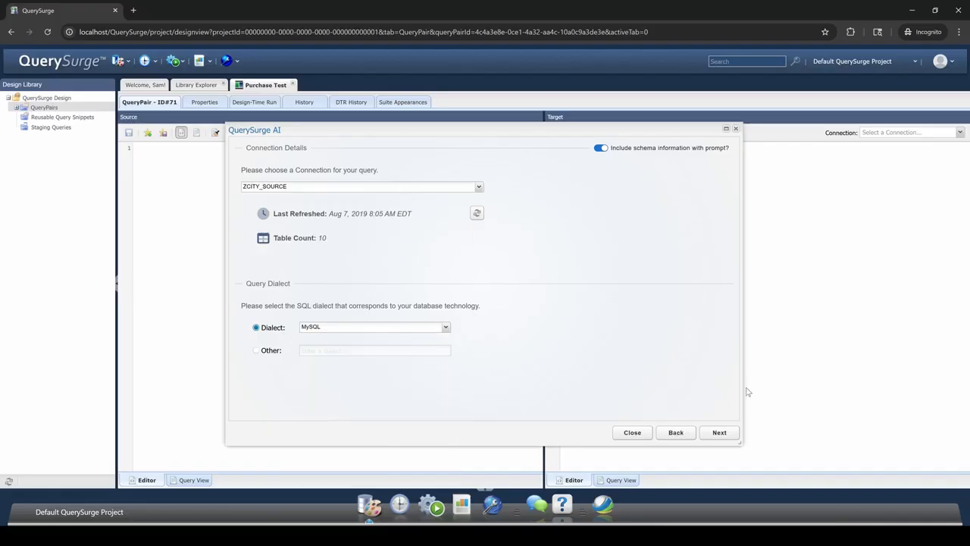
{"action": "left_click", "coordinate": [716, 434]}
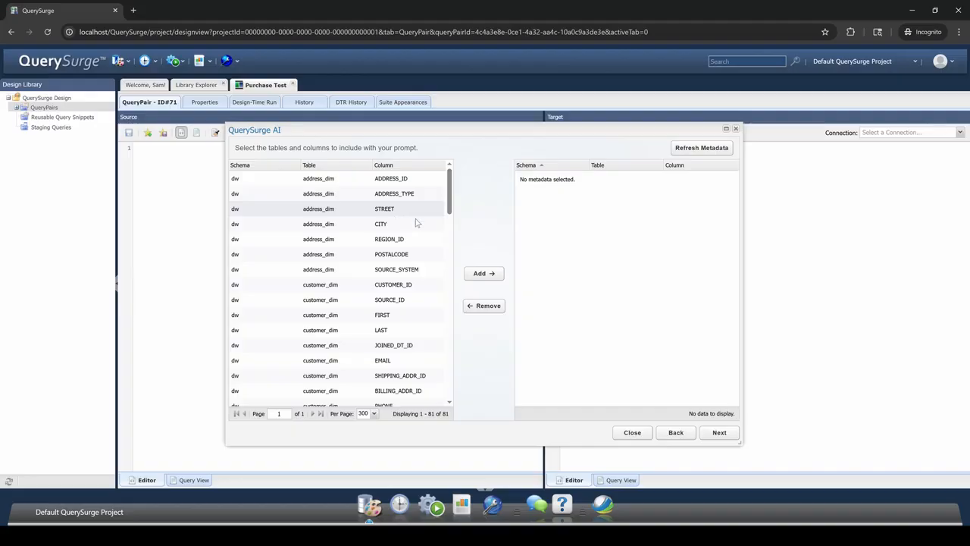
Include all columns of the zcity sale and purchaser tables with the AI prompt.
{"action": "scroll", "coordinate": [338, 308], "scroll_direction": "down", "scroll_amount": 10}
{"action": "scroll", "coordinate": [339, 308], "scroll_direction": "down", "scroll_amount": 6}
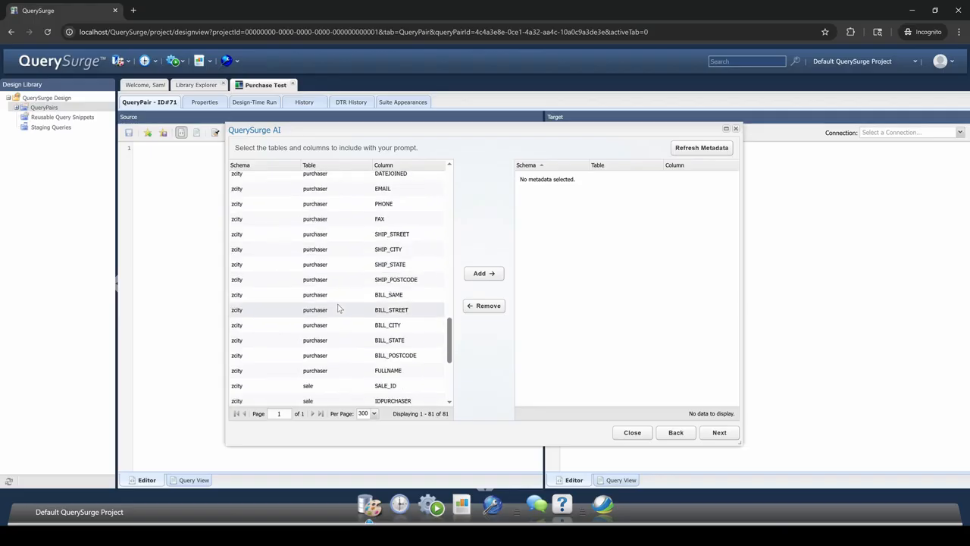
{"action": "right_click", "coordinate": [328, 302]}
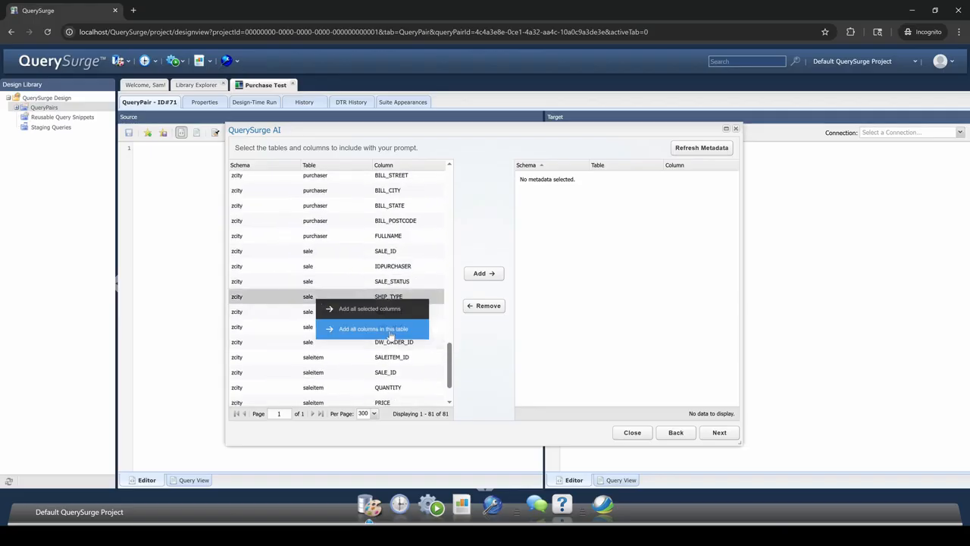
{"action": "left_click", "coordinate": [389, 329]}
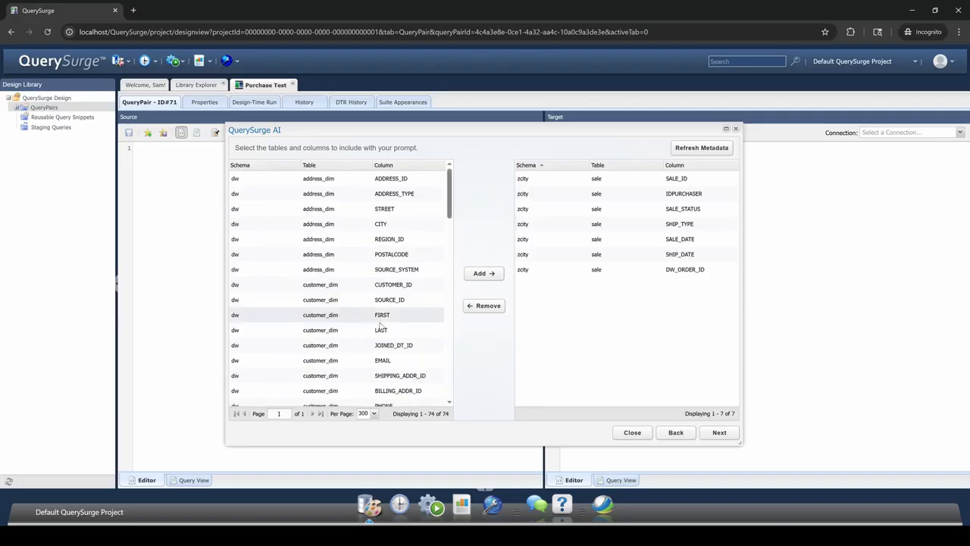
{"action": "scroll", "coordinate": [379, 317], "scroll_direction": "down", "scroll_amount": 10}
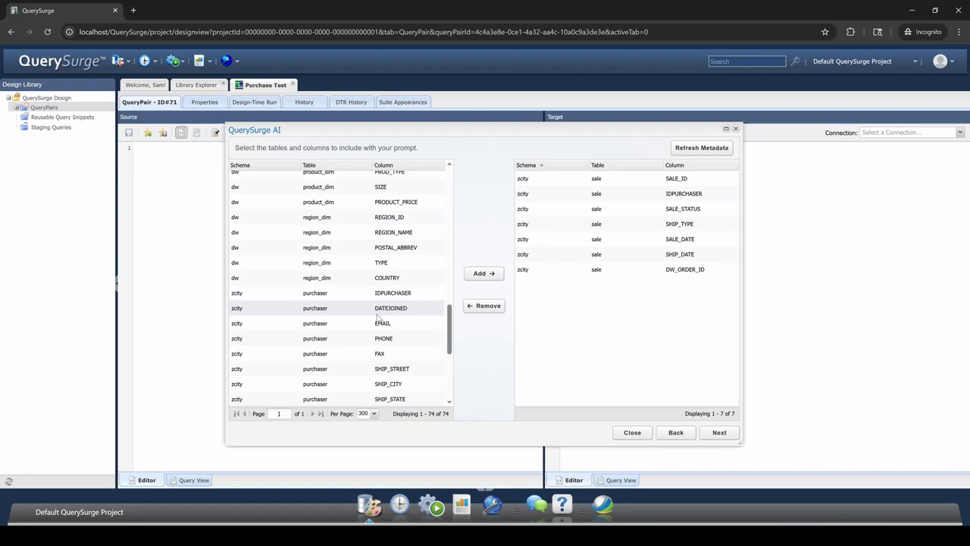
{"action": "right_click", "coordinate": [343, 339]}
{"action": "left_click", "coordinate": [367, 367]}
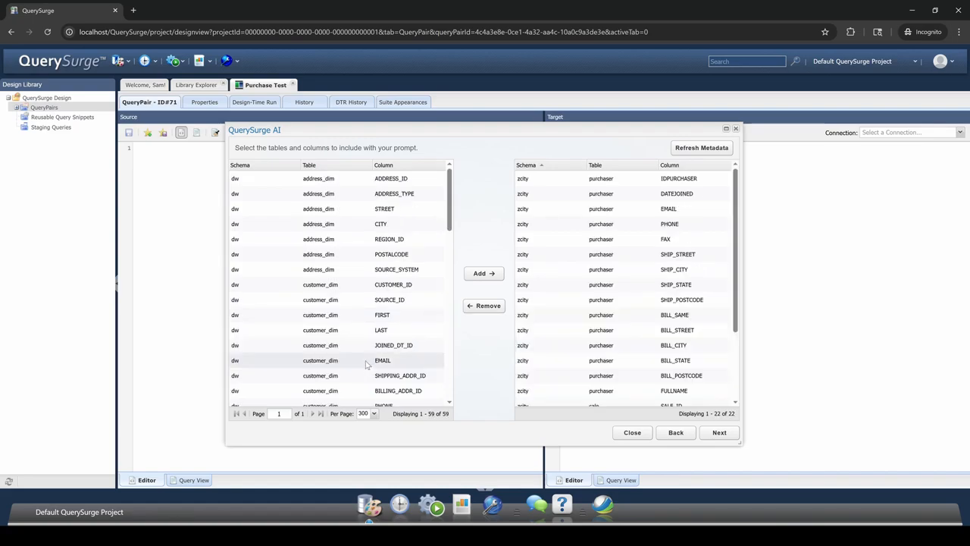
Include all columns of the zcity saleitem table with the prompt and proceed to the AI chat.
{"action": "scroll", "coordinate": [358, 345], "scroll_direction": "down", "scroll_amount": 8}
{"action": "scroll", "coordinate": [356, 343], "scroll_direction": "down", "scroll_amount": 3}
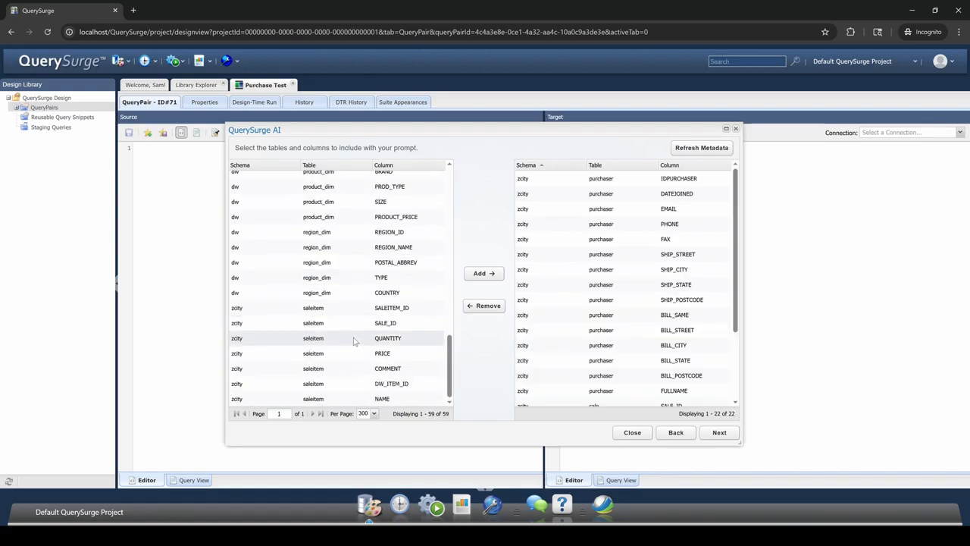
{"action": "right_click", "coordinate": [316, 326]}
{"action": "left_click", "coordinate": [351, 361]}
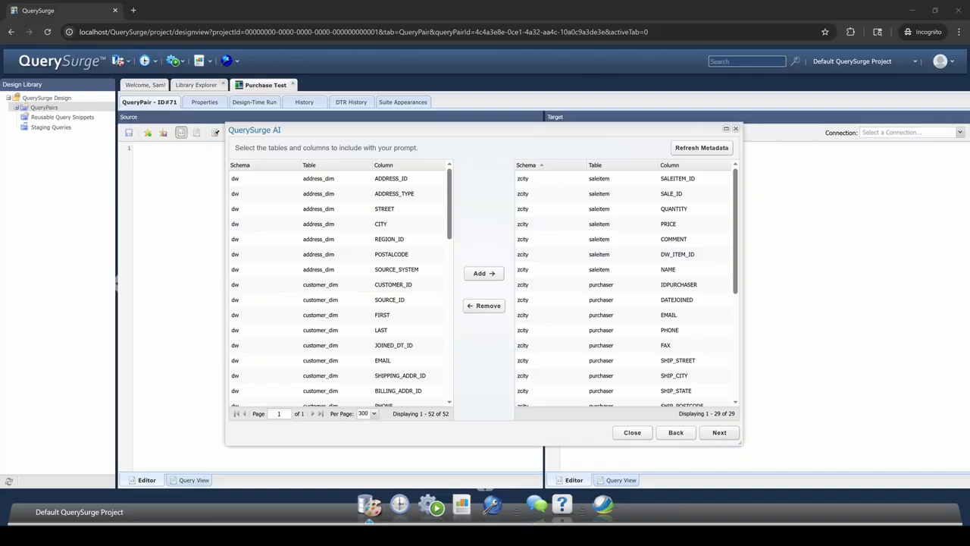
{"action": "left_click", "coordinate": [719, 432]}
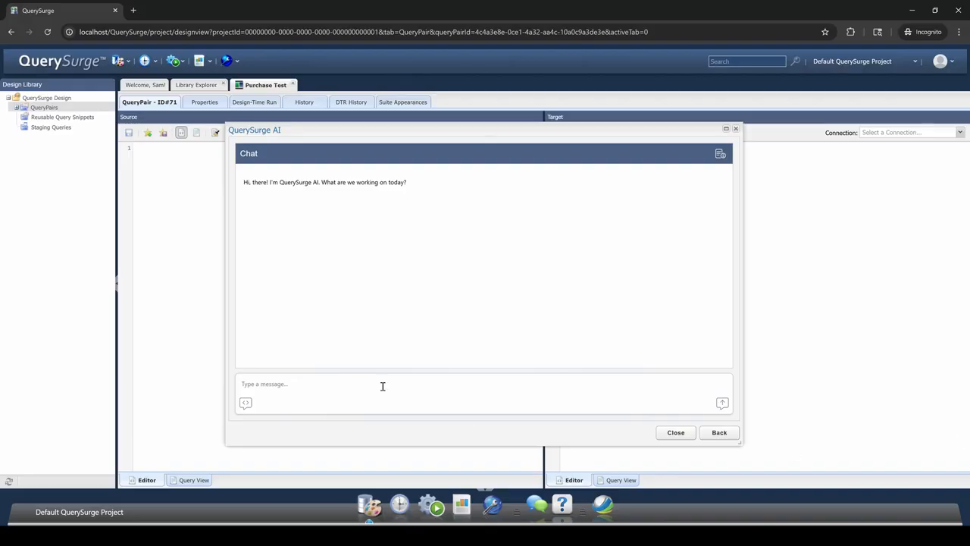
Ask the AI for a query joining sale to sale_item on sale_id and sale to purchaser on idpurchaser.
{"action": "left_click", "coordinate": [292, 389]}
{"action": "type", "text": "Join sale to sale_item"}
{"action": "type", "text": "on sale_id."}
{"action": "type", "text": "Join sale to p"}
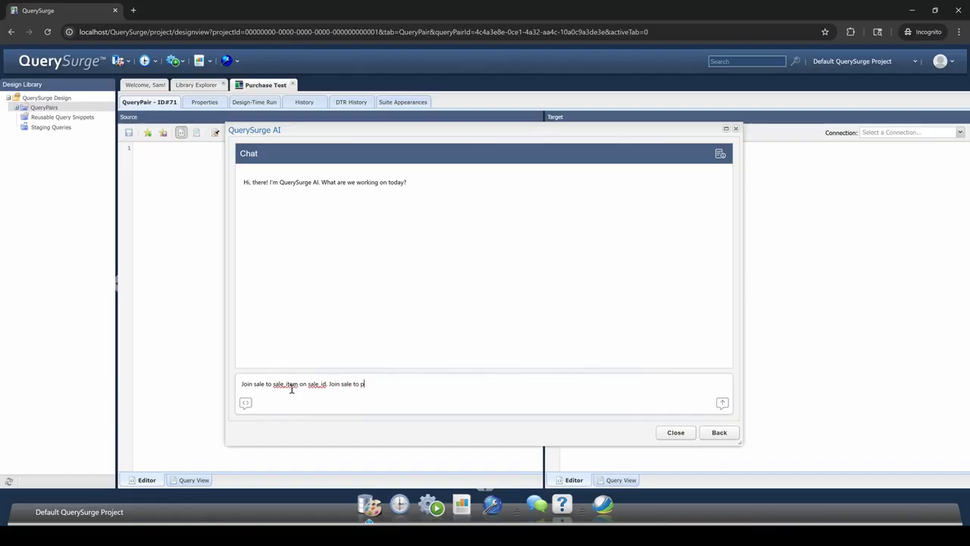
{"action": "type", "text": "urchaser on idpurchser"}
{"action": "key", "text": "Return"}
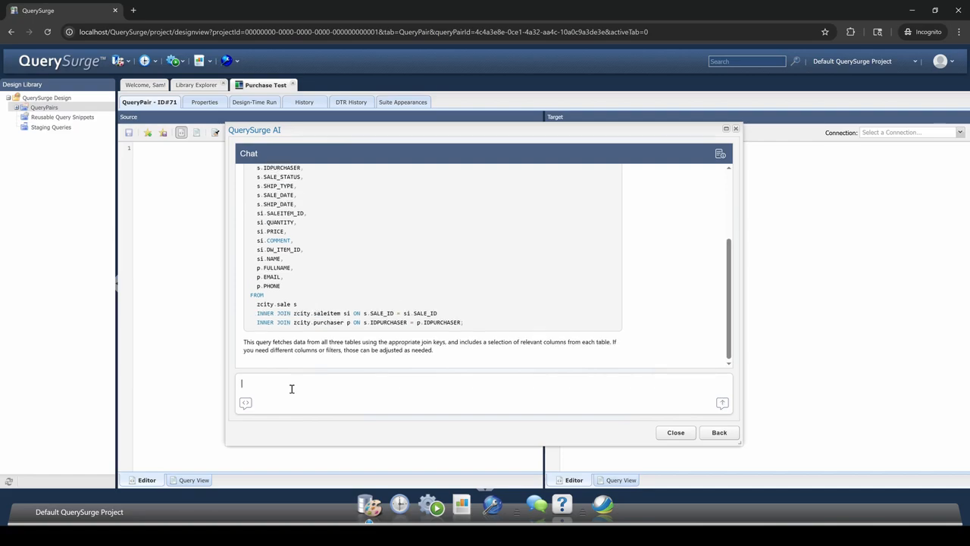
Have the AI return only fullname in the query and split it into first and last name on a space separator.
{"action": "left_click", "coordinate": [329, 384]}
{"action": "type", "text": "Update query to only return fullname"}
{"action": "key", "text": "Return"}
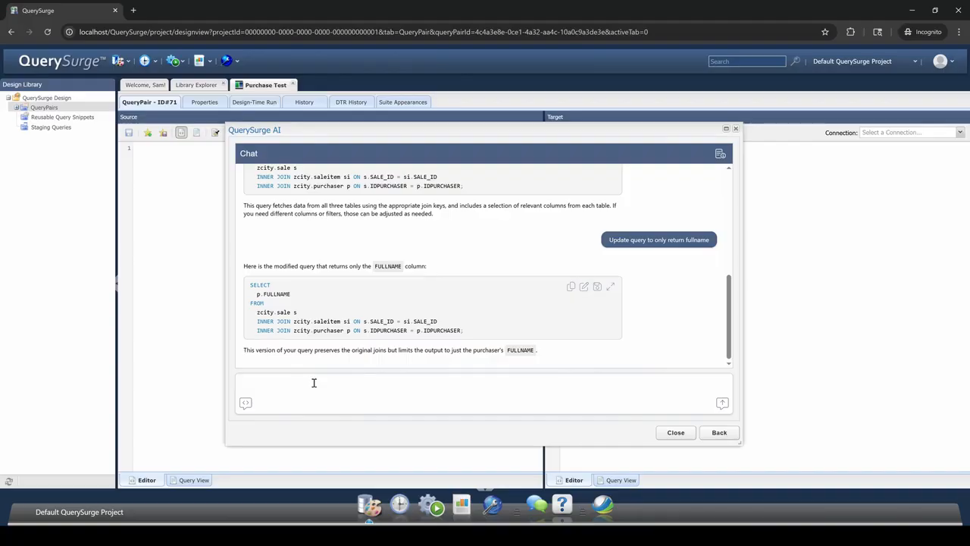
{"action": "type", "text": "Spit full name into first/last based on a space seperator"}
{"action": "key", "text": "Return"}
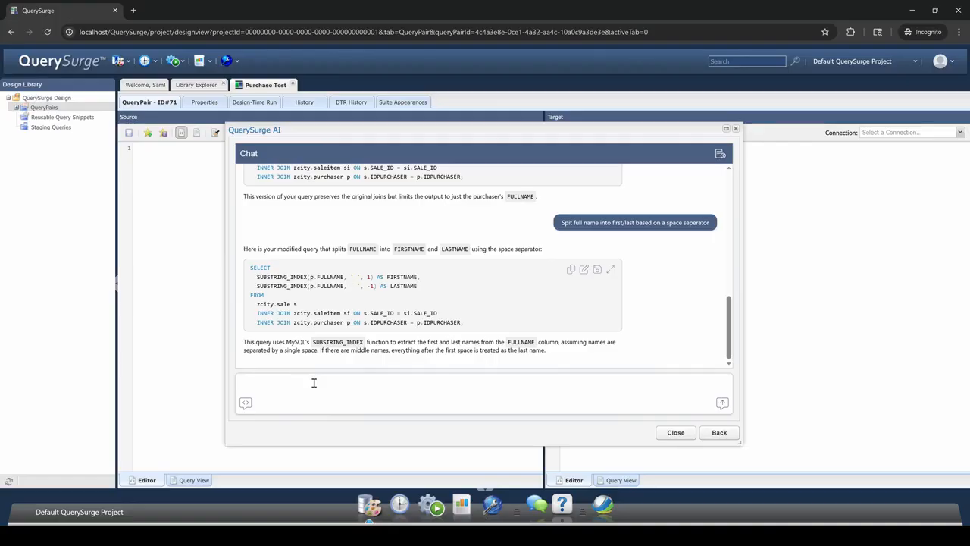
Ask the AI to limit the query to items greater than $300, check the price condition and save the generated query.
{"action": "type", "text": "Limit query to only include items which are greater then $300"}
{"action": "key", "text": "Return"}
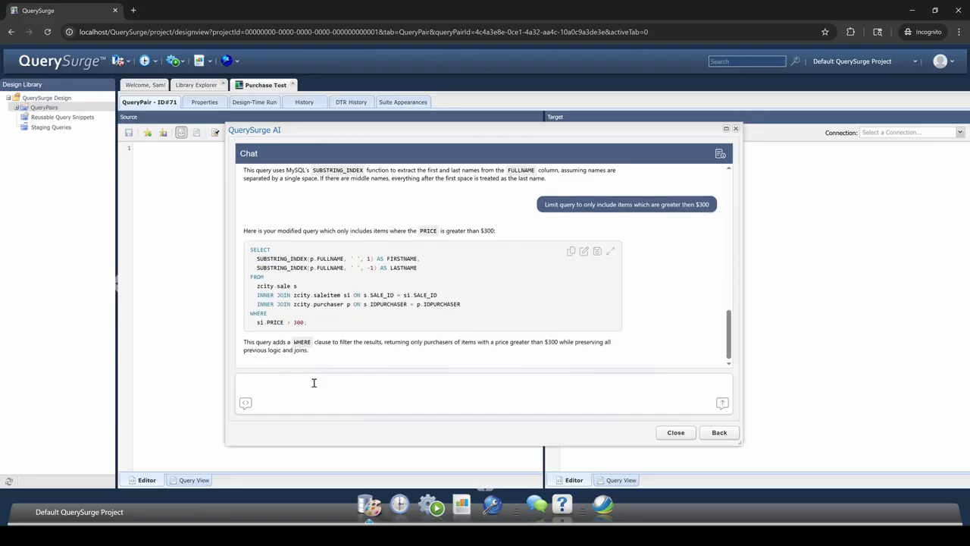
{"action": "left_click", "coordinate": [314, 383]}
{"action": "double_click", "coordinate": [299, 323]}
{"action": "left_click_drag", "start_coordinate": [297, 325], "coordinate": [270, 323]}
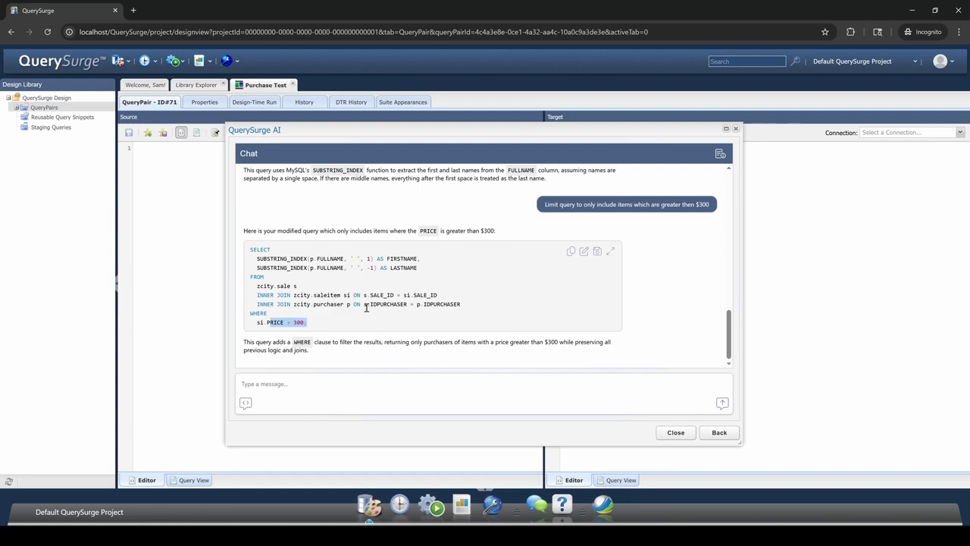
{"action": "left_click", "coordinate": [599, 253]}
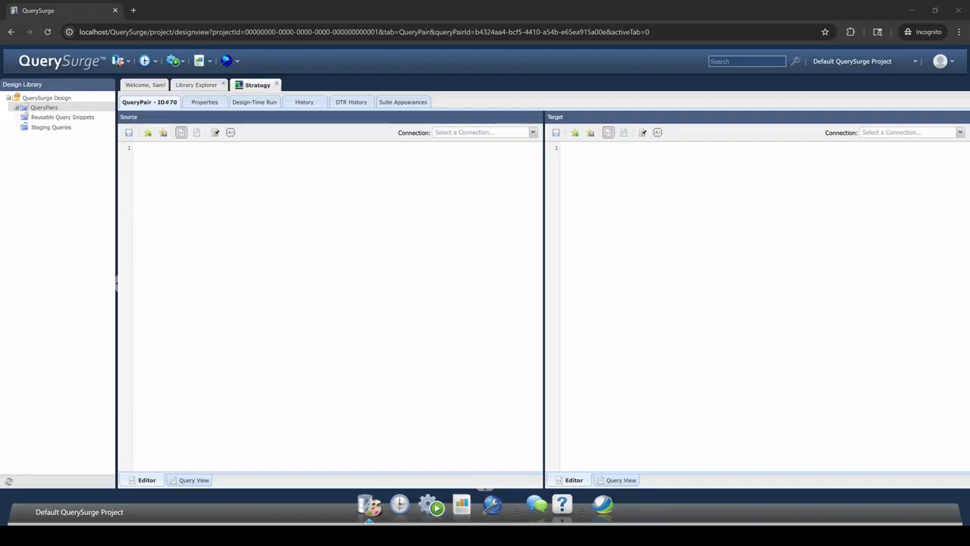
Set the source connection of the Strategy QueryPair to Strategy and start the Strategy Wizard, advancing to asset selection.
{"action": "left_click", "coordinate": [498, 132]}
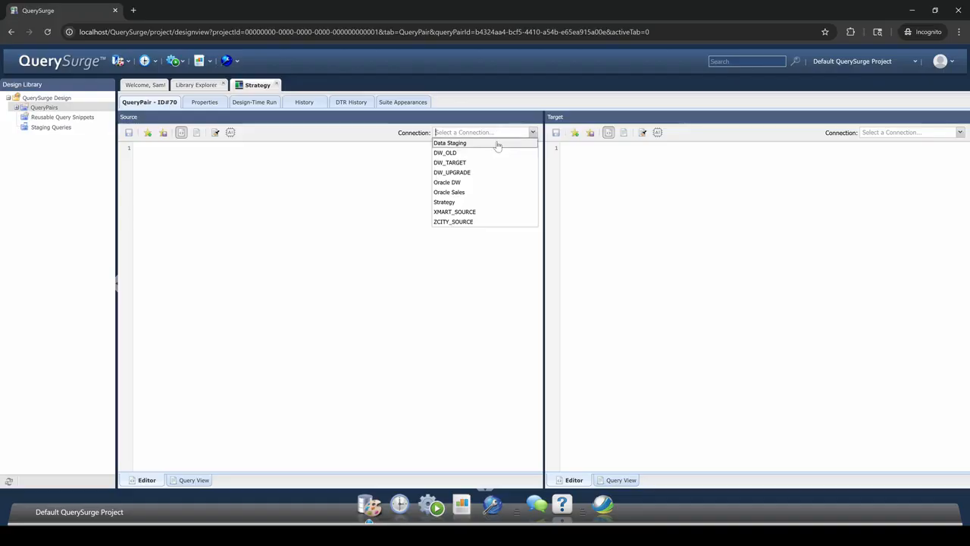
{"action": "left_click", "coordinate": [475, 202]}
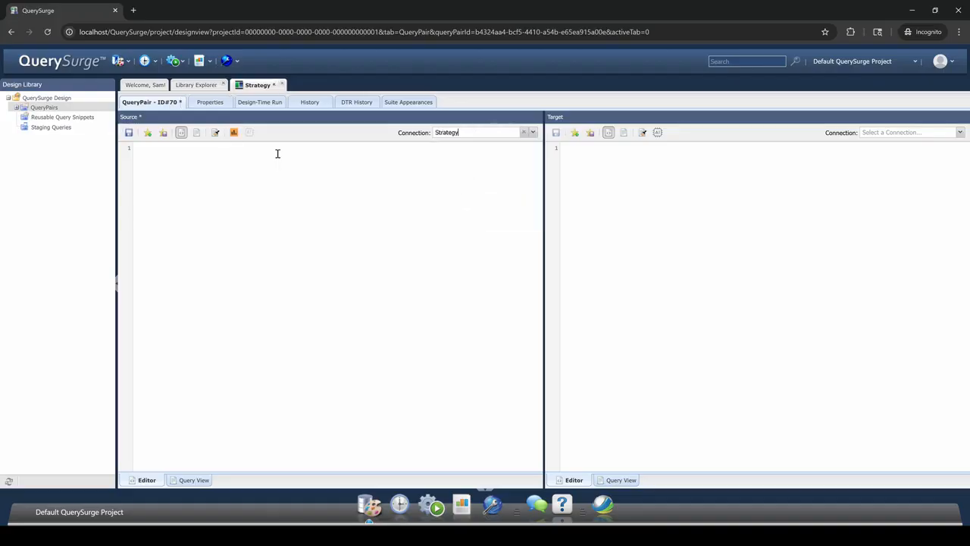
{"action": "left_click", "coordinate": [234, 133]}
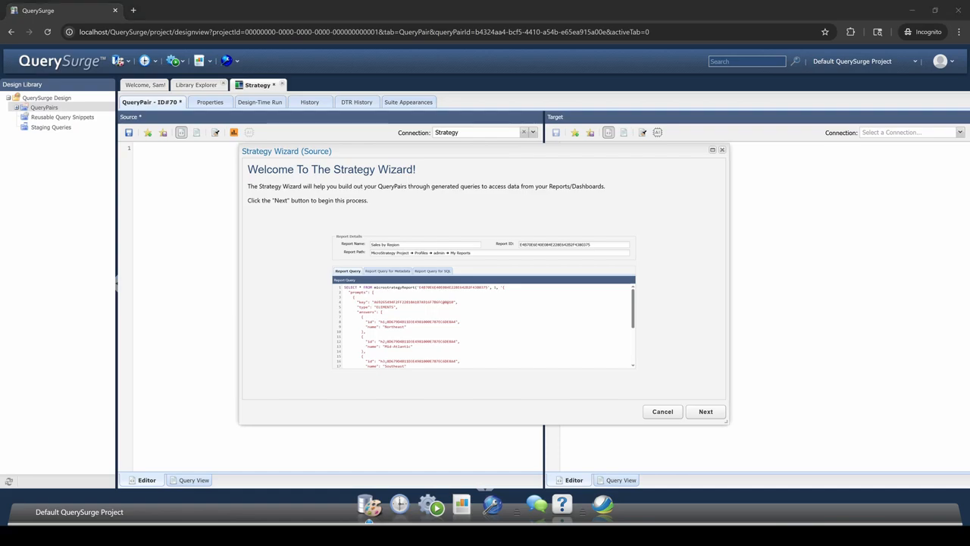
{"action": "left_click", "coordinate": [706, 411]}
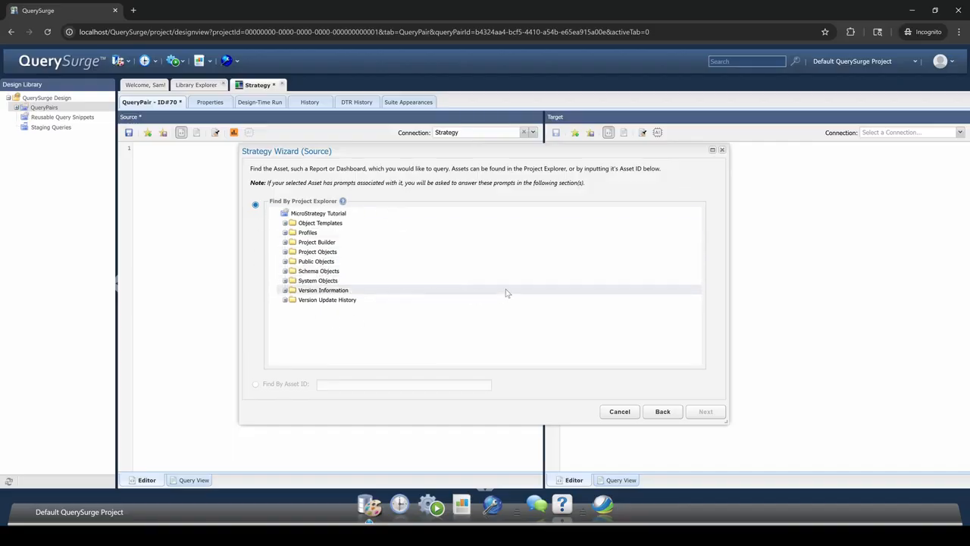
Choose Sales Dashboard2 from Public Objects > Reports > Subject Areas > Sales and Profitability Analysis as the asset to query and continue.
{"action": "left_click", "coordinate": [285, 261]}
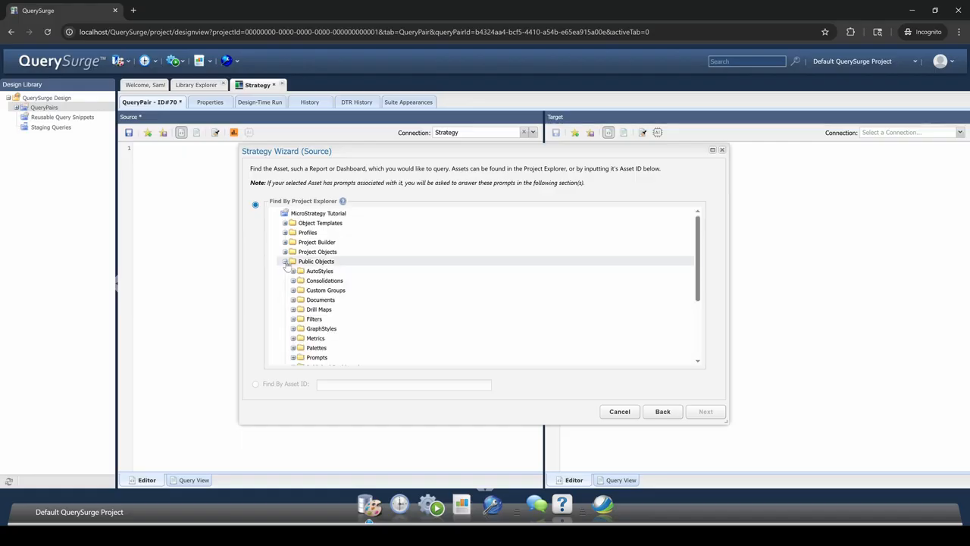
{"action": "scroll", "coordinate": [360, 264], "scroll_direction": "down", "scroll_amount": 3}
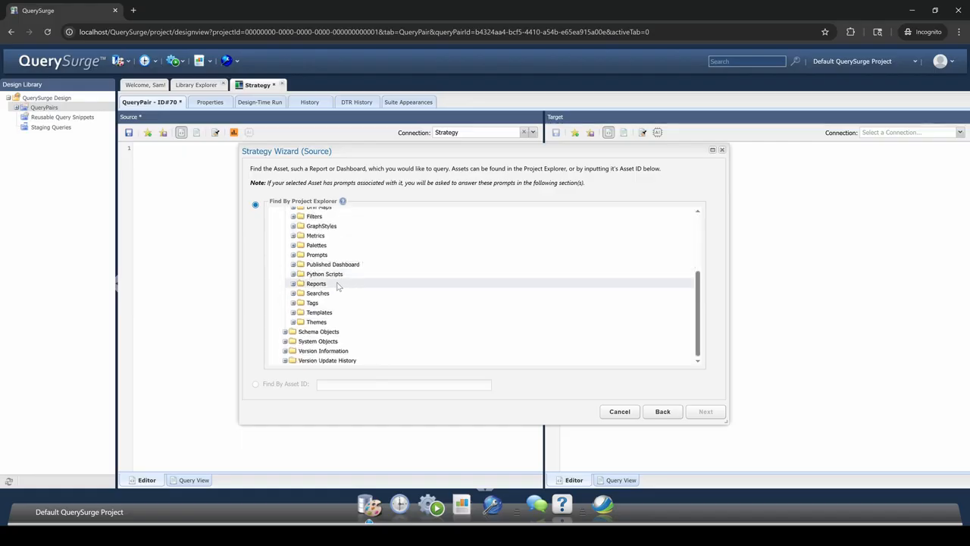
{"action": "left_click", "coordinate": [293, 284]}
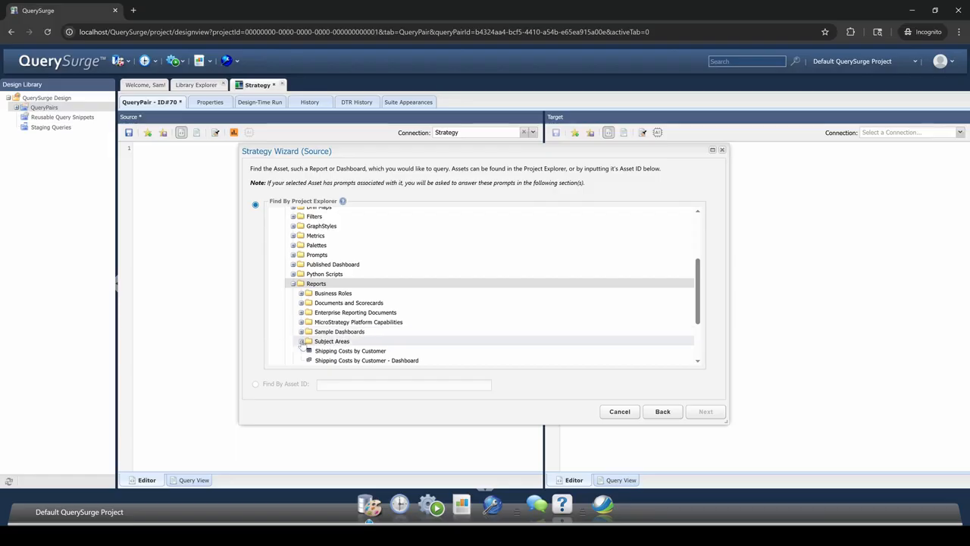
{"action": "left_click", "coordinate": [301, 342]}
{"action": "scroll", "coordinate": [385, 279], "scroll_direction": "down", "scroll_amount": 3}
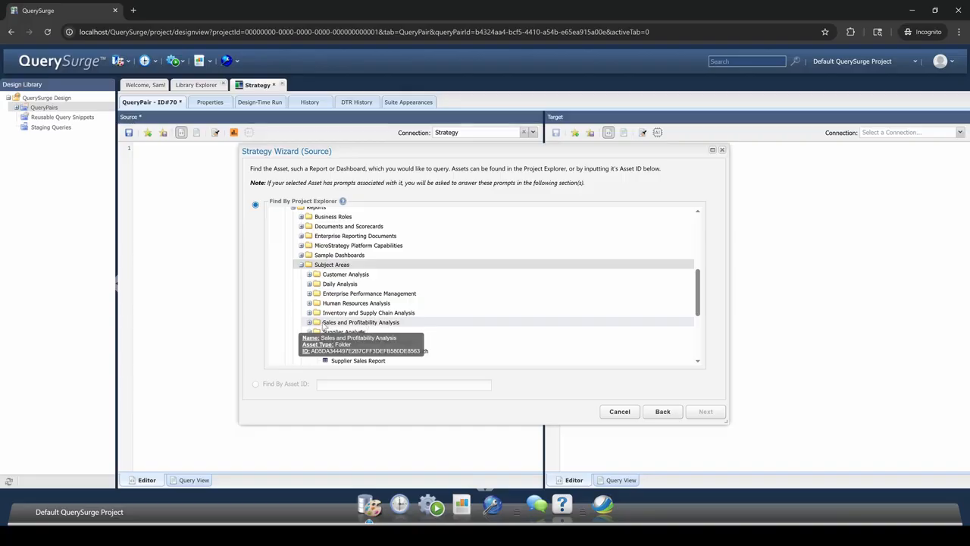
{"action": "double_click", "coordinate": [363, 322]}
{"action": "scroll", "coordinate": [523, 275], "scroll_direction": "down", "scroll_amount": 5}
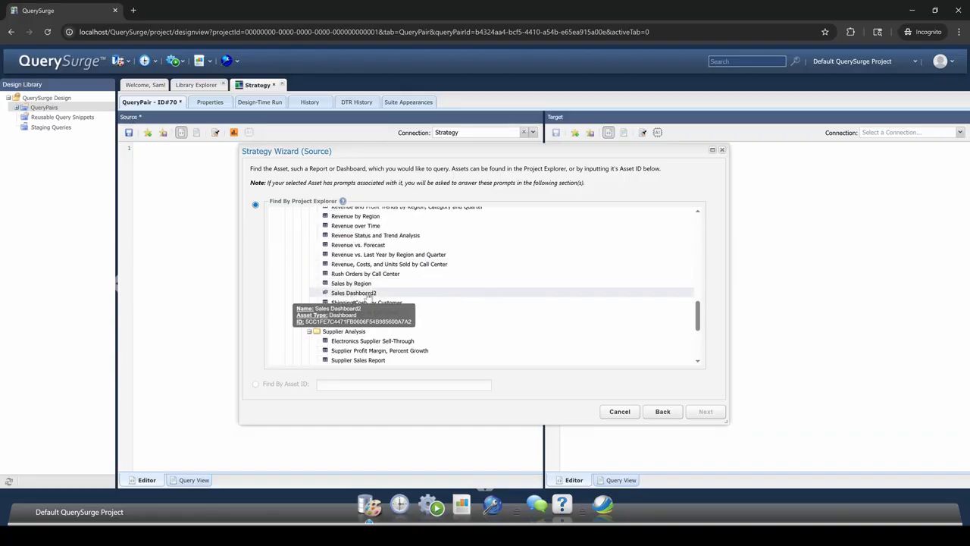
{"action": "left_click", "coordinate": [369, 295]}
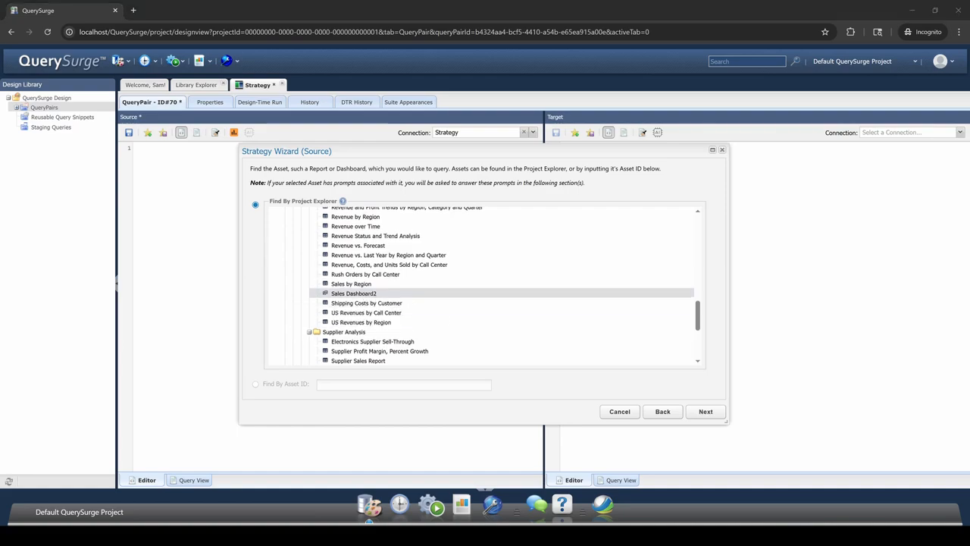
{"action": "left_click", "coordinate": [706, 412]}
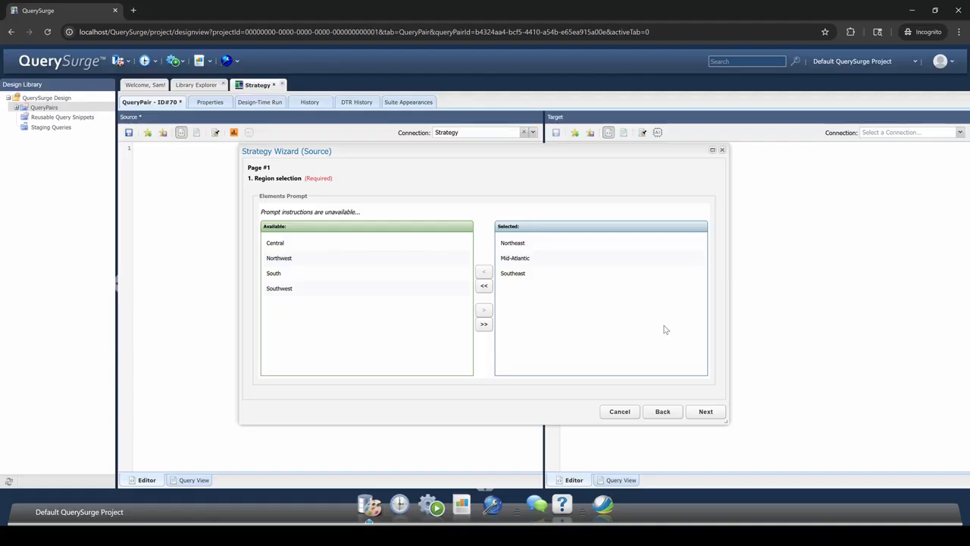
Add Central to the selected regions in the Region selection prompt.
{"action": "left_click", "coordinate": [344, 250]}
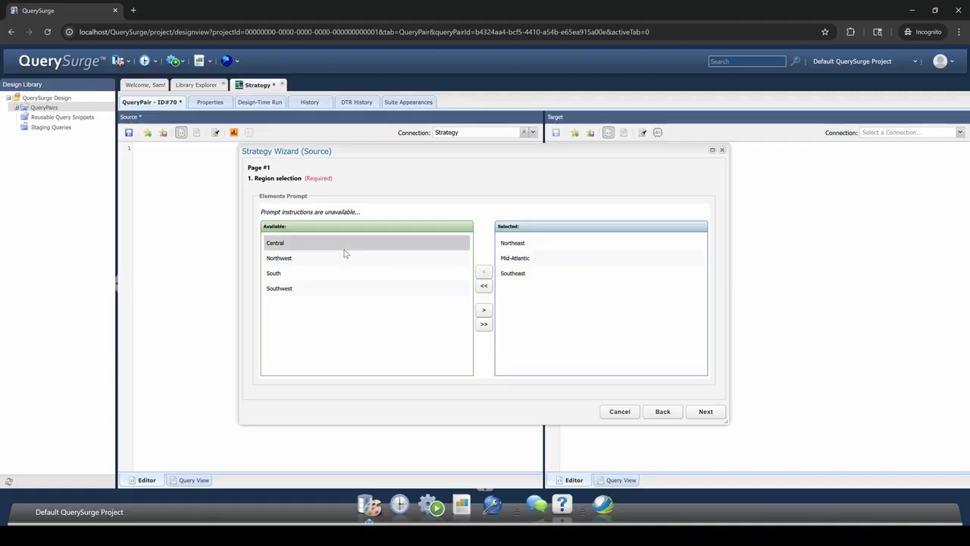
{"action": "left_click", "coordinate": [484, 311]}
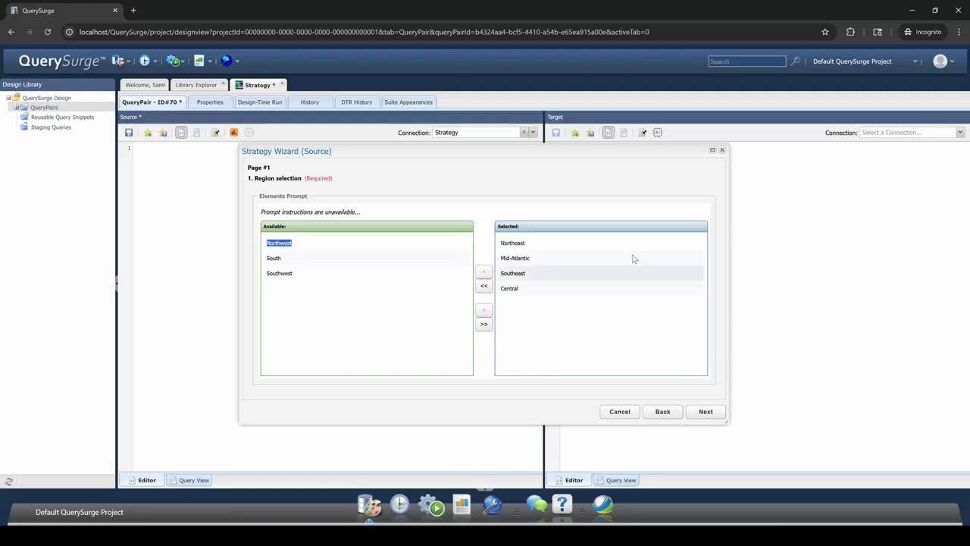
Accept the region selection and keep Electronics in the Category selection prompt to generate the dashboard queries.
{"action": "left_click", "coordinate": [713, 413]}
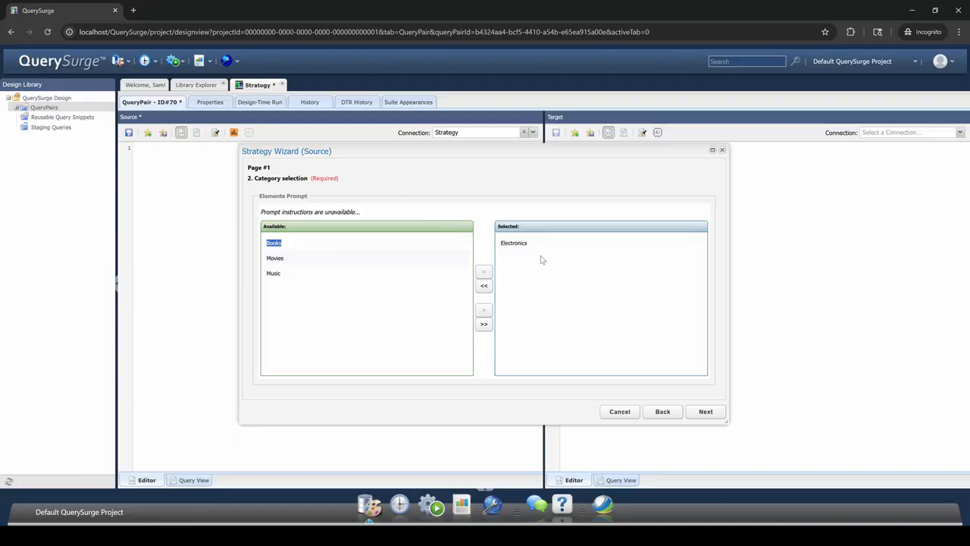
{"action": "left_click", "coordinate": [706, 412]}
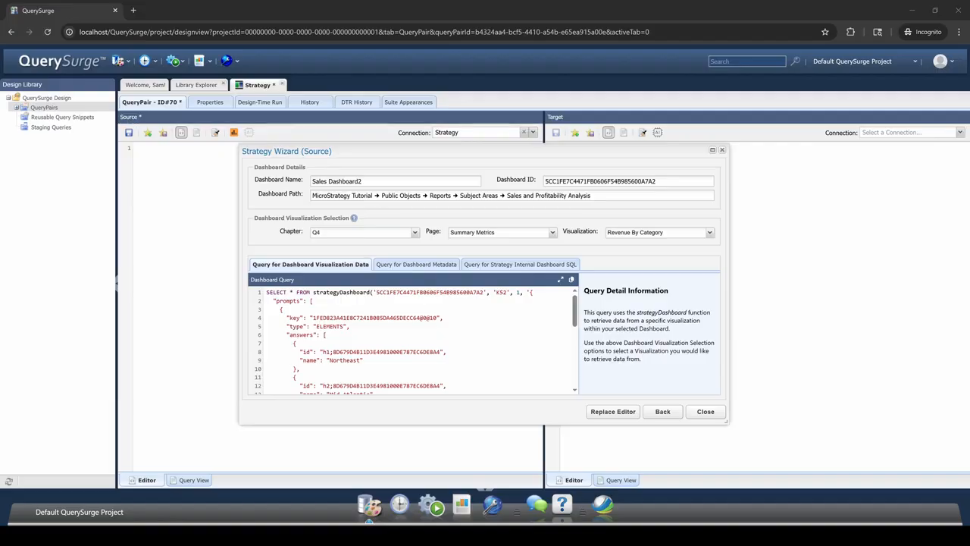
Review the dashboard's name, ID and path in the Strategy Wizard's dashboard details.
{"action": "left_click", "coordinate": [376, 180]}
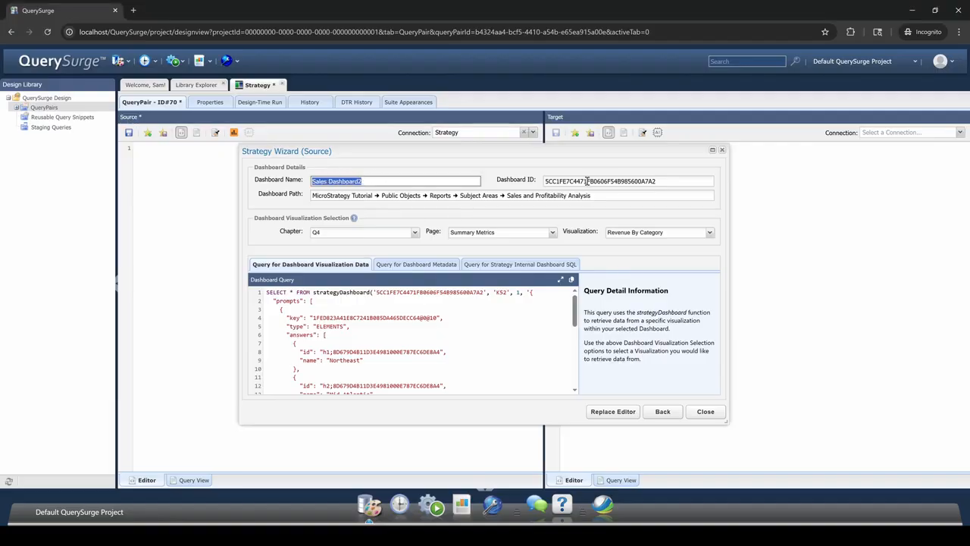
{"action": "left_click_drag", "start_coordinate": [546, 183], "coordinate": [673, 184]}
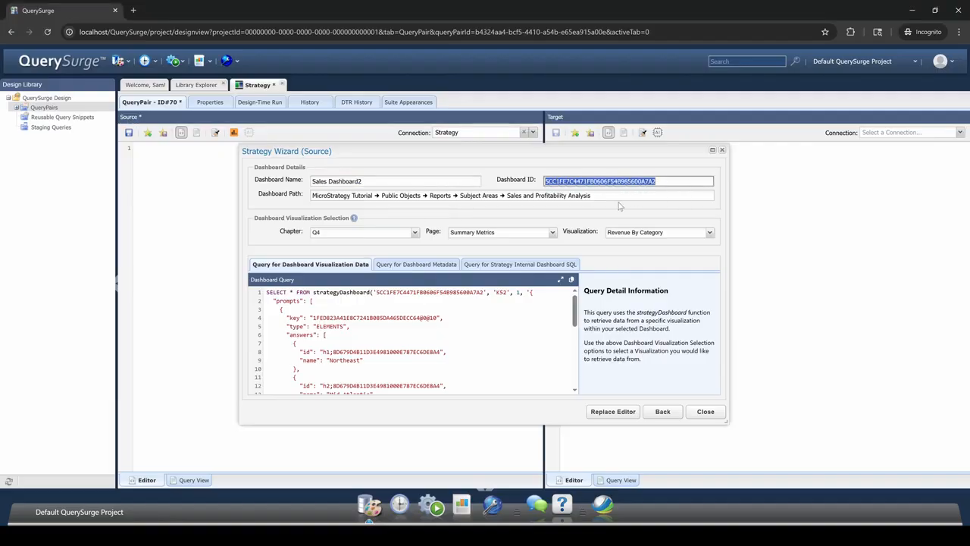
{"action": "left_click_drag", "start_coordinate": [613, 199], "coordinate": [213, 189]}
{"action": "left_click", "coordinate": [283, 207]}
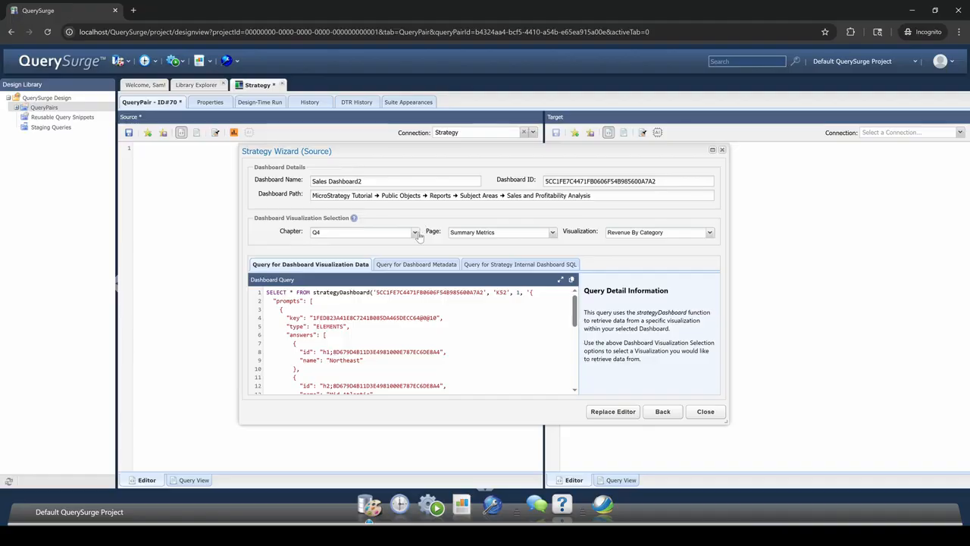
Check the chapter and page options, keeping Q4 and Summary Metrics, and choose Units Per Year as the visualization to query.
{"action": "left_click", "coordinate": [414, 233]}
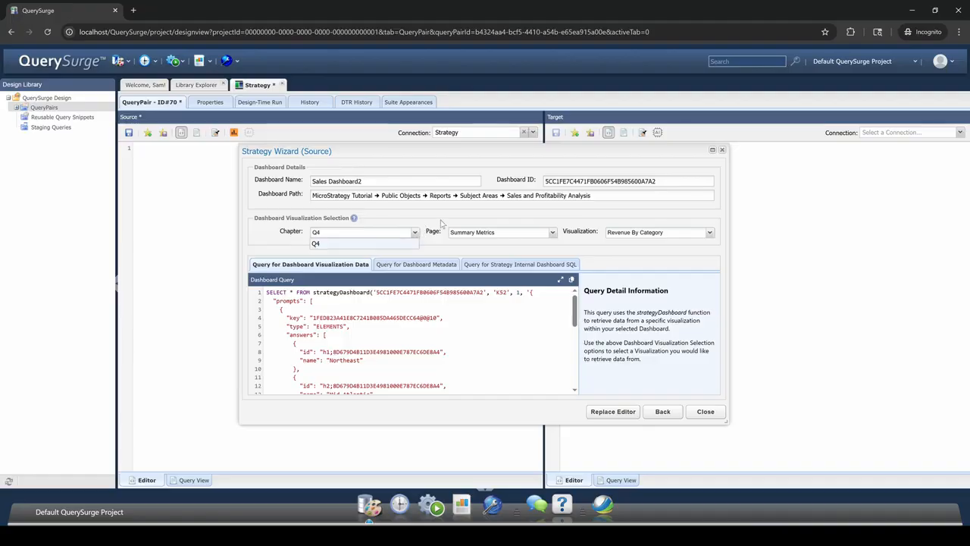
{"action": "left_click", "coordinate": [442, 223]}
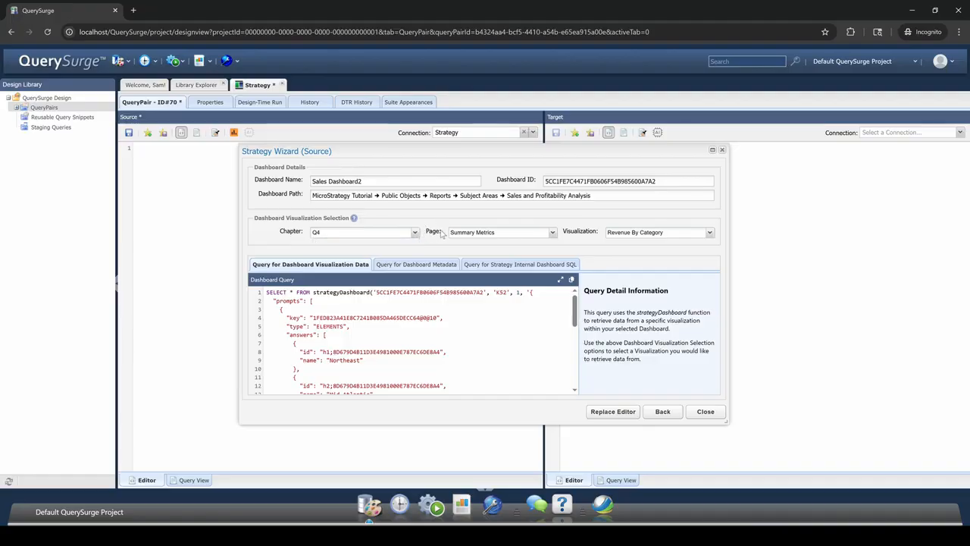
{"action": "left_click", "coordinate": [553, 233]}
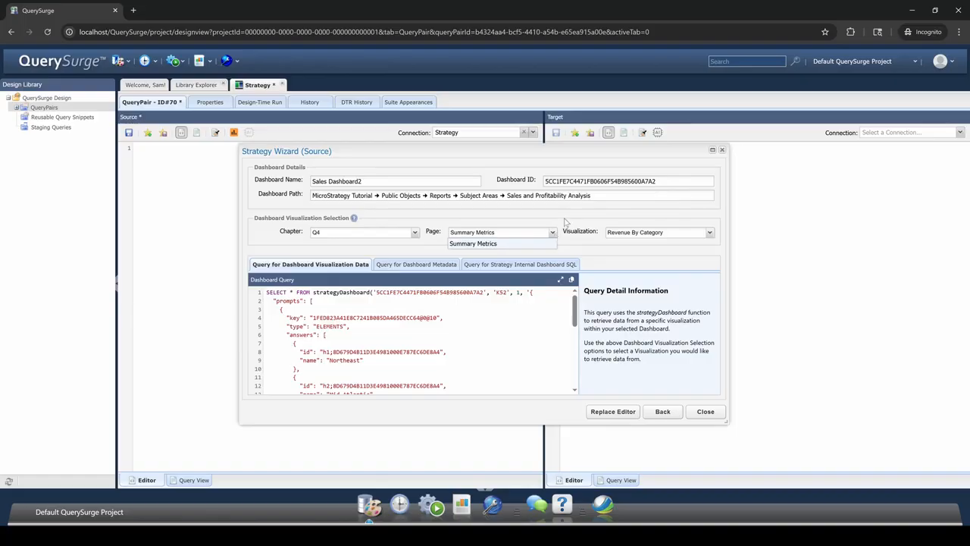
{"action": "left_click", "coordinate": [564, 220]}
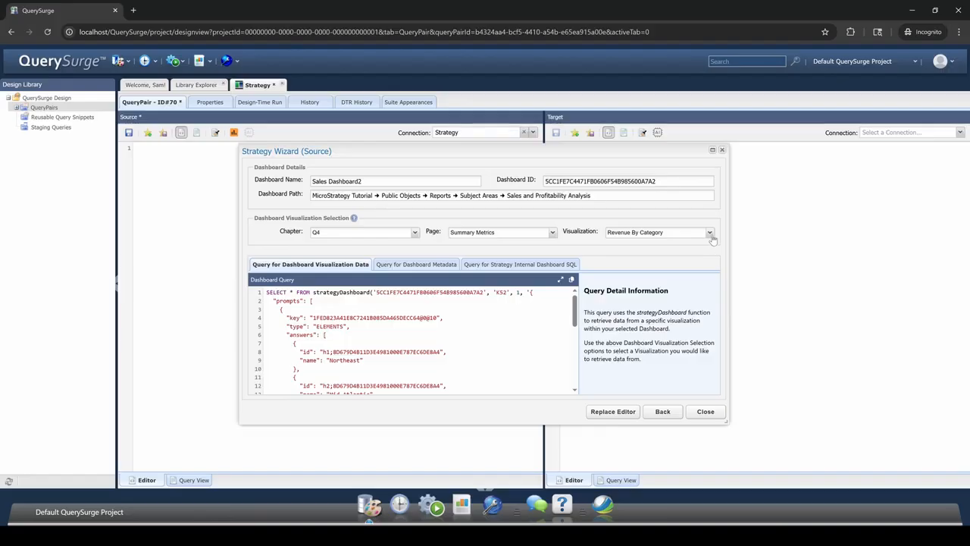
{"action": "left_click", "coordinate": [712, 233]}
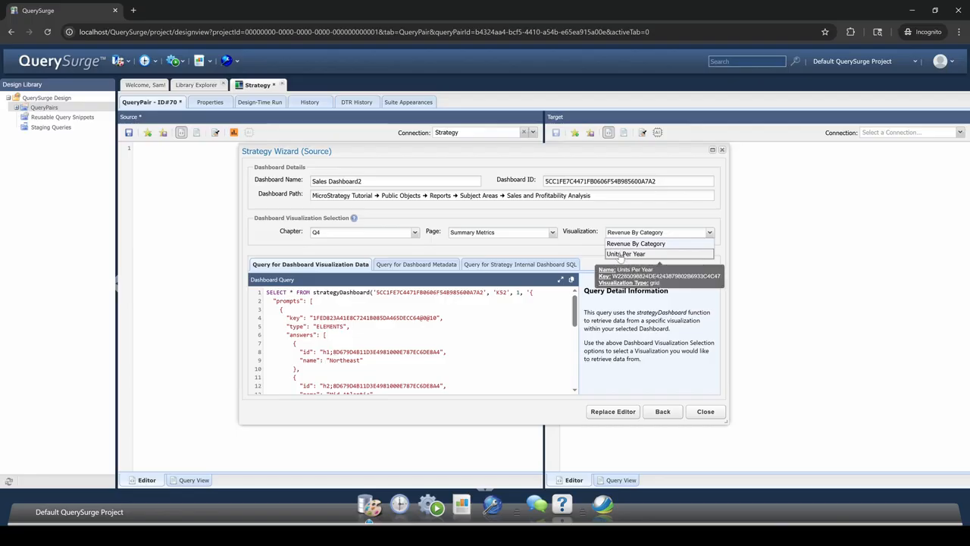
{"action": "left_click", "coordinate": [621, 256]}
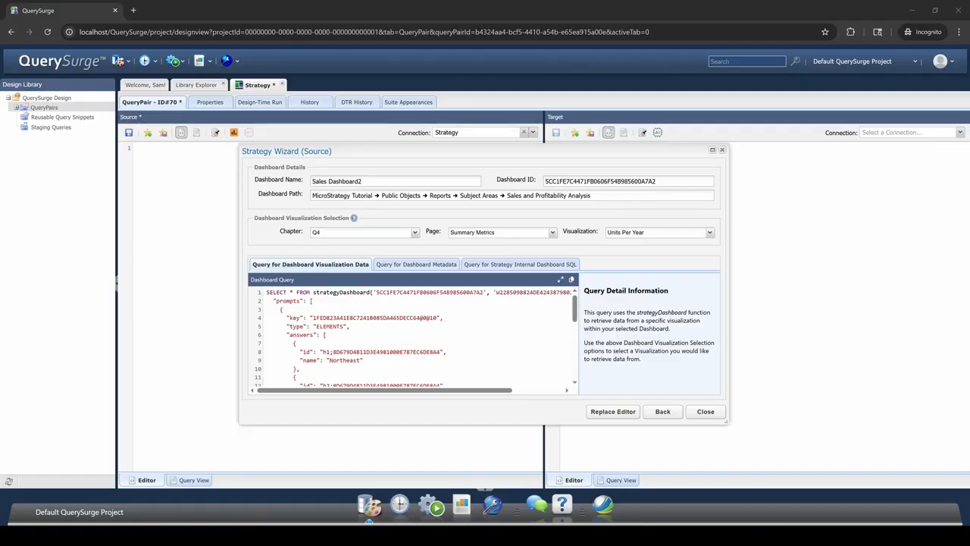
Review the dashboard metadata and Strategy internal dashboard SQL queries, and return to the visualization data query.
{"action": "left_click", "coordinate": [421, 264]}
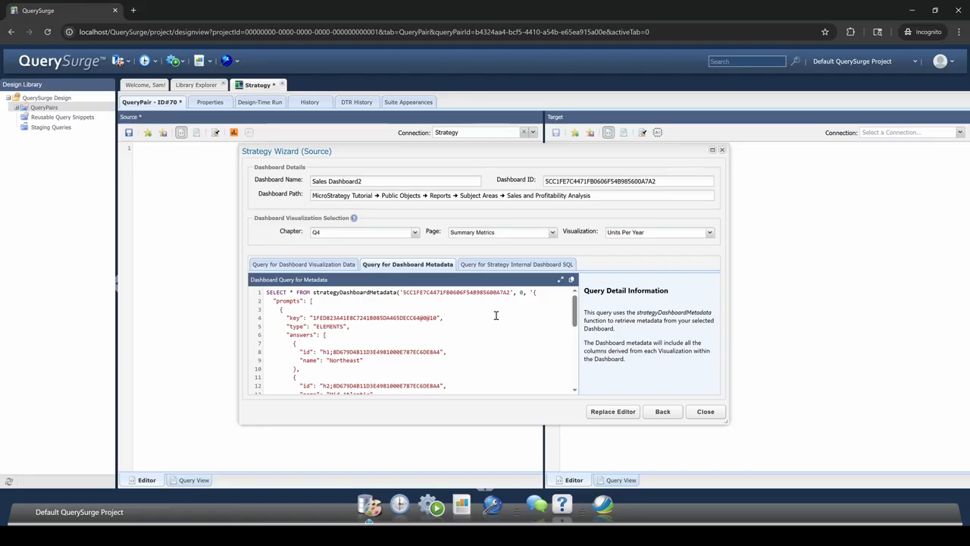
{"action": "left_click", "coordinate": [526, 269]}
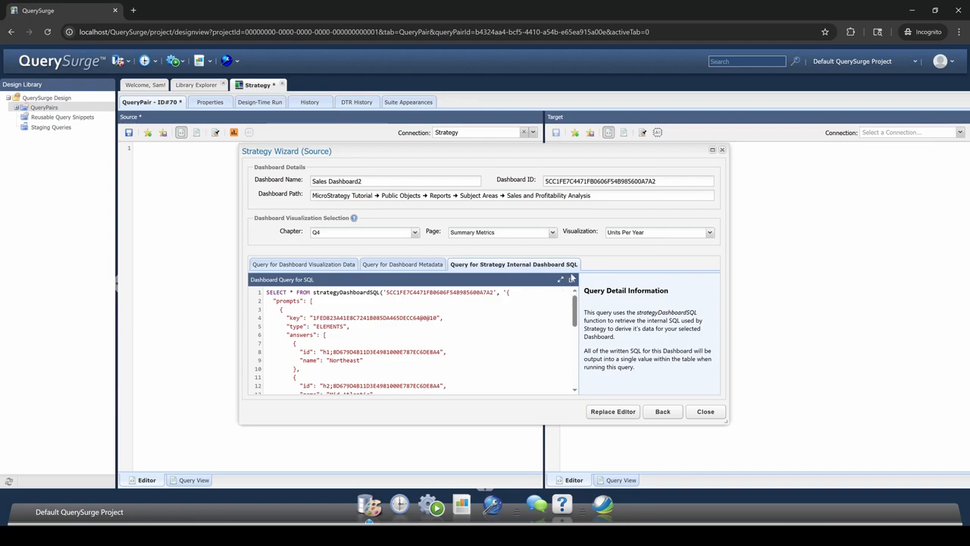
{"action": "left_click", "coordinate": [332, 265]}
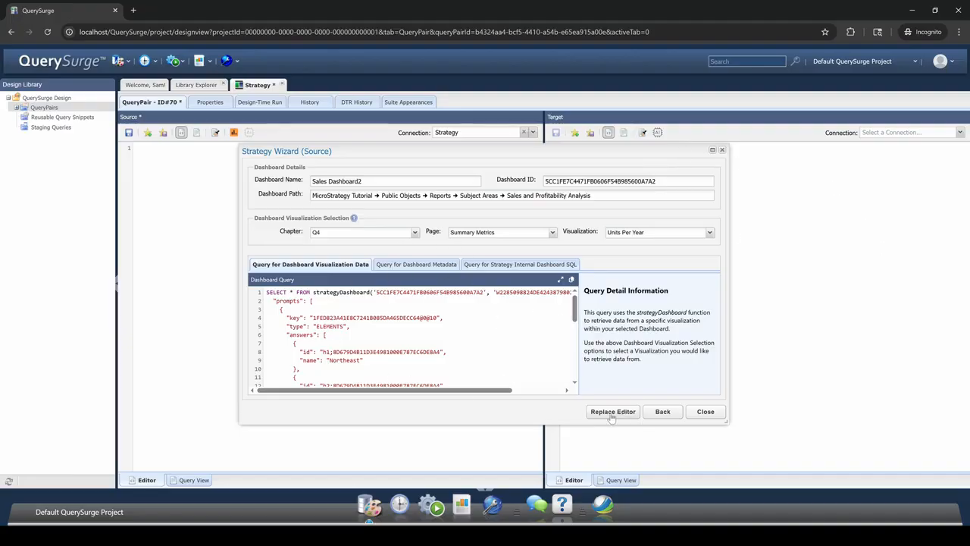
Replace the source editor's contents with the dashboard visualization data query and close the Strategy Wizard, confirming both.
{"action": "left_click", "coordinate": [612, 416]}
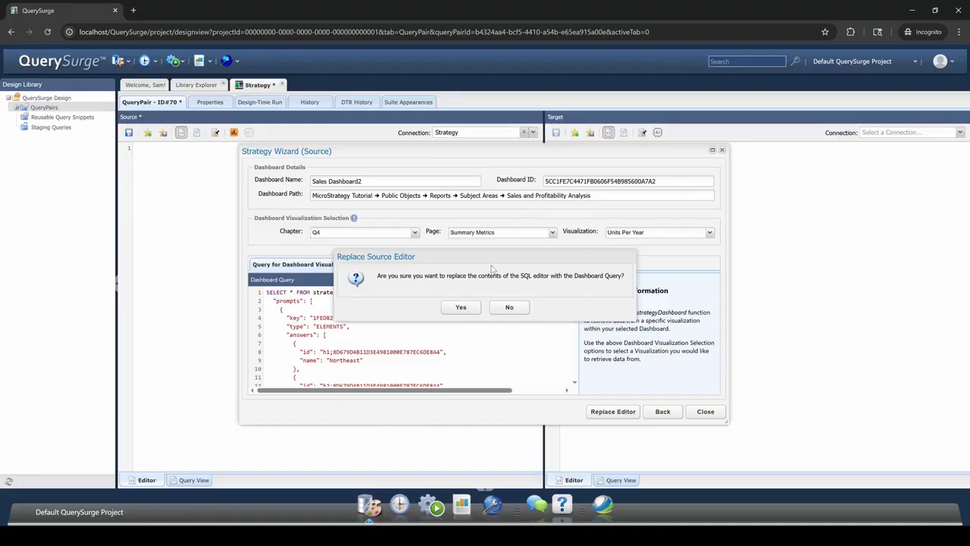
{"action": "left_click", "coordinate": [462, 308]}
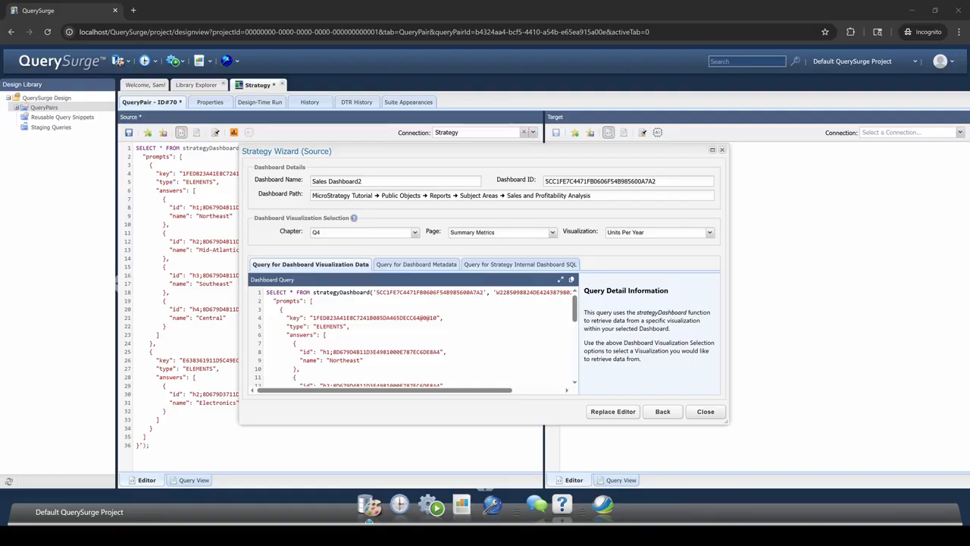
{"action": "left_click", "coordinate": [716, 413]}
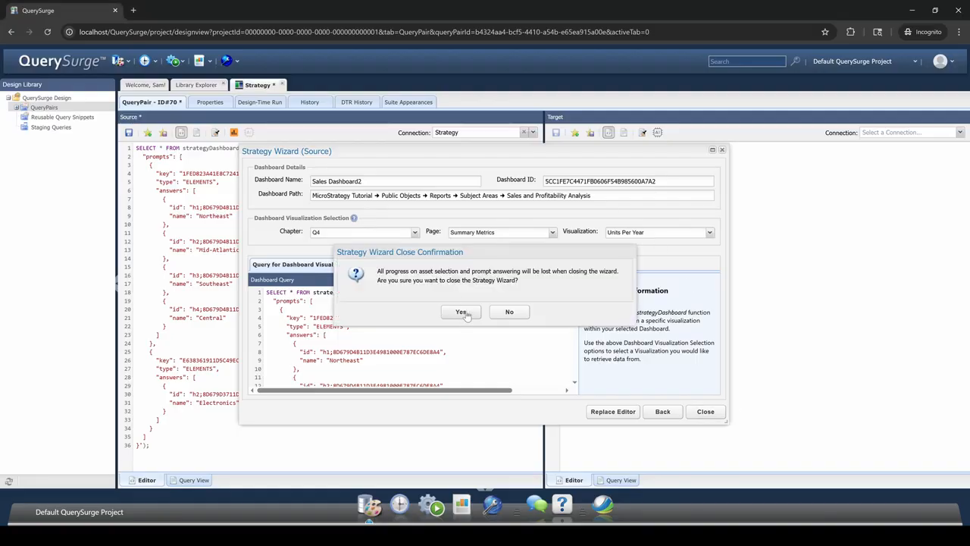
{"action": "left_click", "coordinate": [462, 312]}
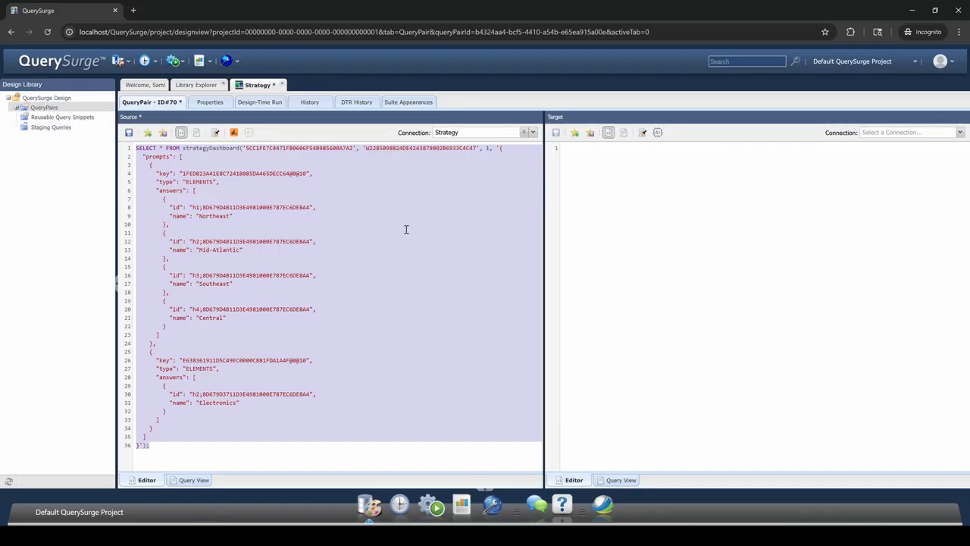
Examine the dashboard and visualization IDs and the prompt answers in the generated strategyDashboard source query.
{"action": "left_click", "coordinate": [429, 227]}
{"action": "left_click_drag", "start_coordinate": [252, 149], "coordinate": [486, 149]}
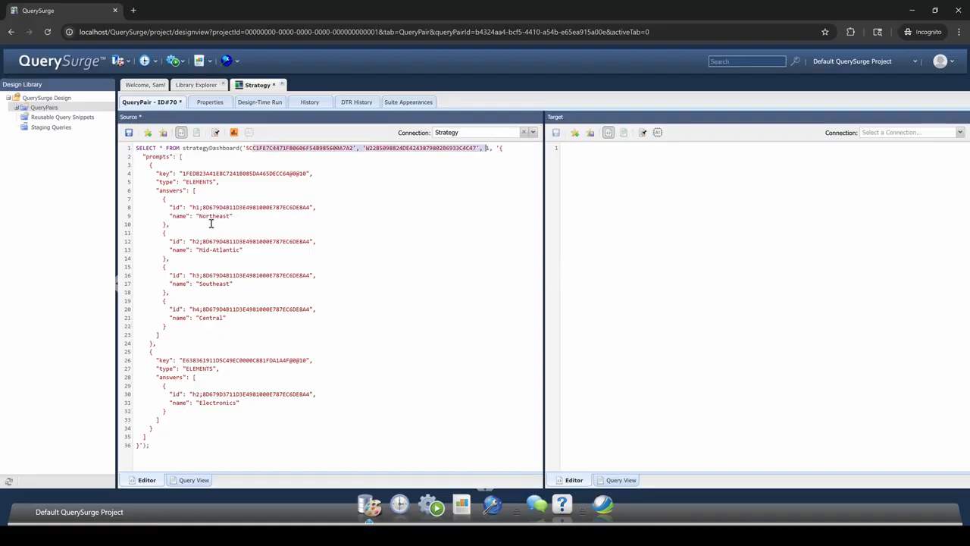
{"action": "left_click_drag", "start_coordinate": [141, 156], "coordinate": [206, 435]}
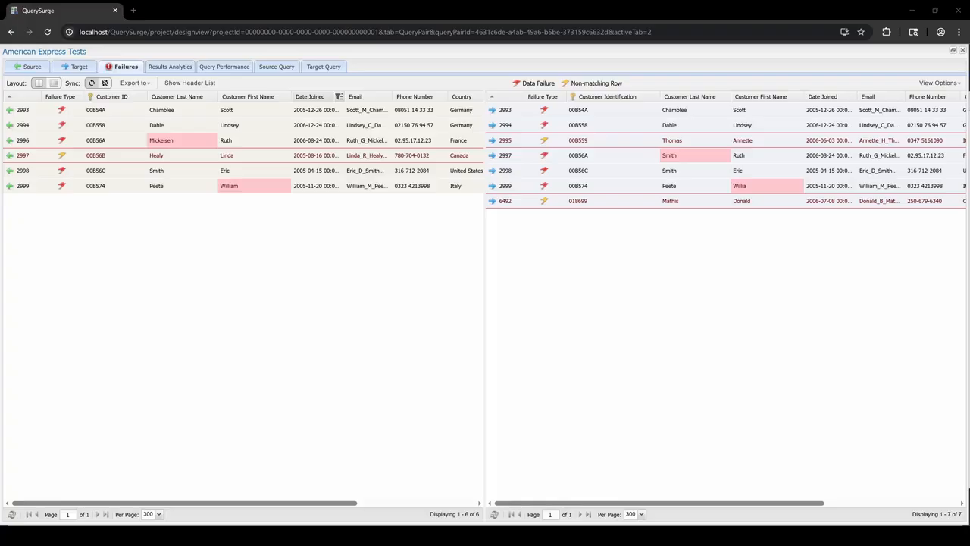
Open the column toggle options for Date Joined in the source grid of the American Express Tests failures.
{"action": "left_click", "coordinate": [339, 96]}
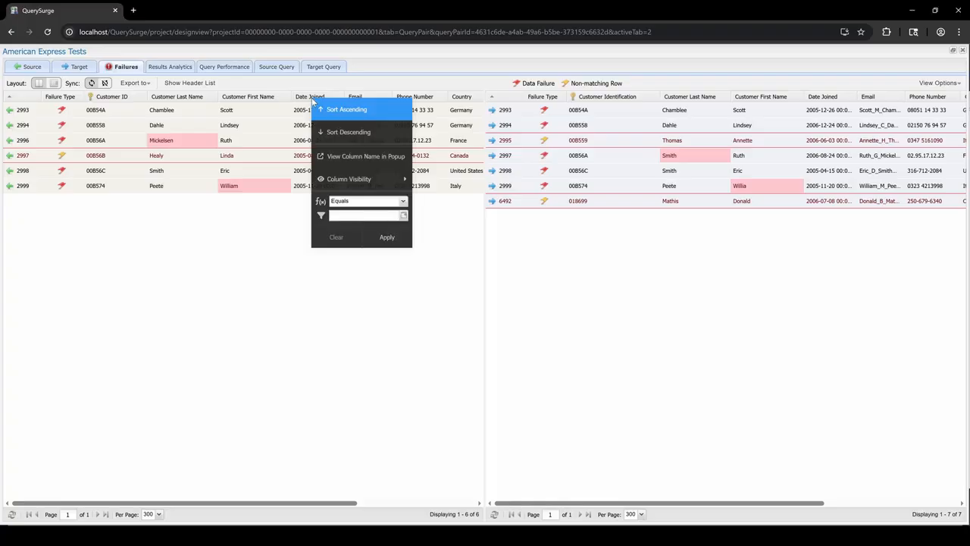
{"action": "mouse_move", "coordinate": [335, 179]}
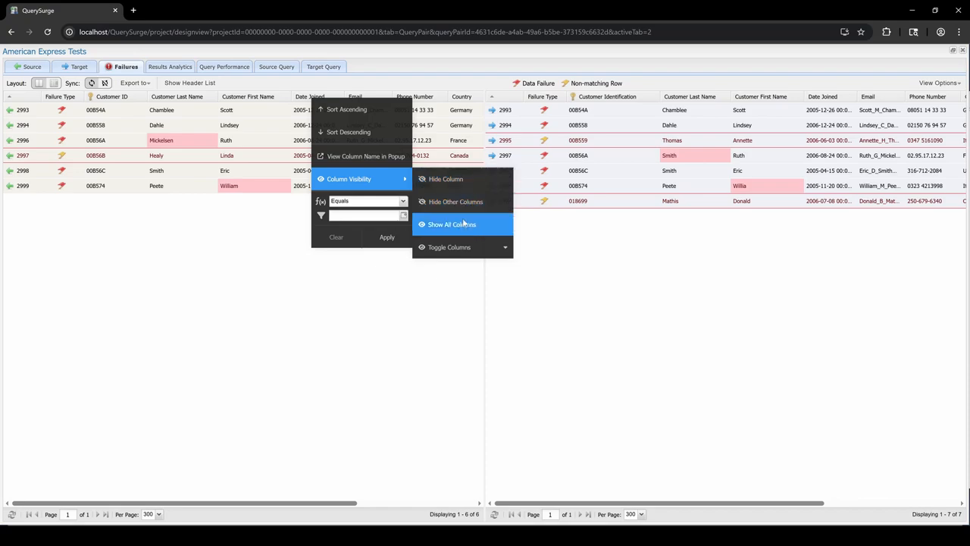
{"action": "left_click", "coordinate": [460, 248]}
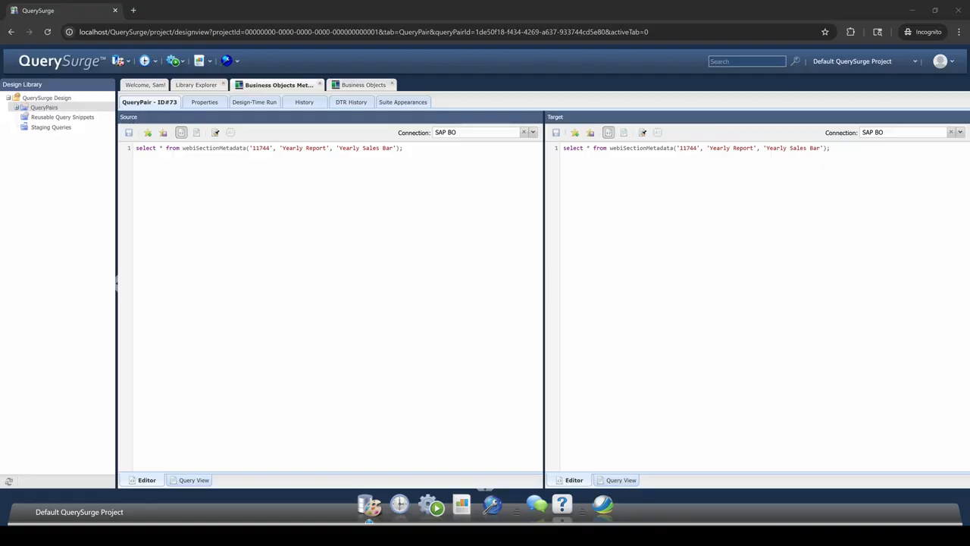
Examine the webiSectionMetadata source query's arguments and open the query results of its design-time run.
{"action": "left_click_drag", "start_coordinate": [248, 149], "coordinate": [396, 149]}
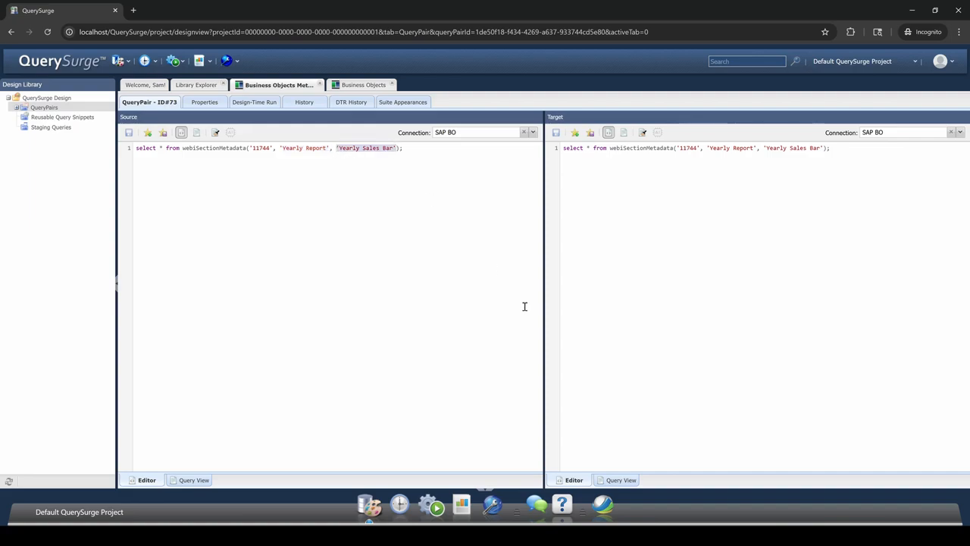
{"action": "left_click", "coordinate": [398, 279]}
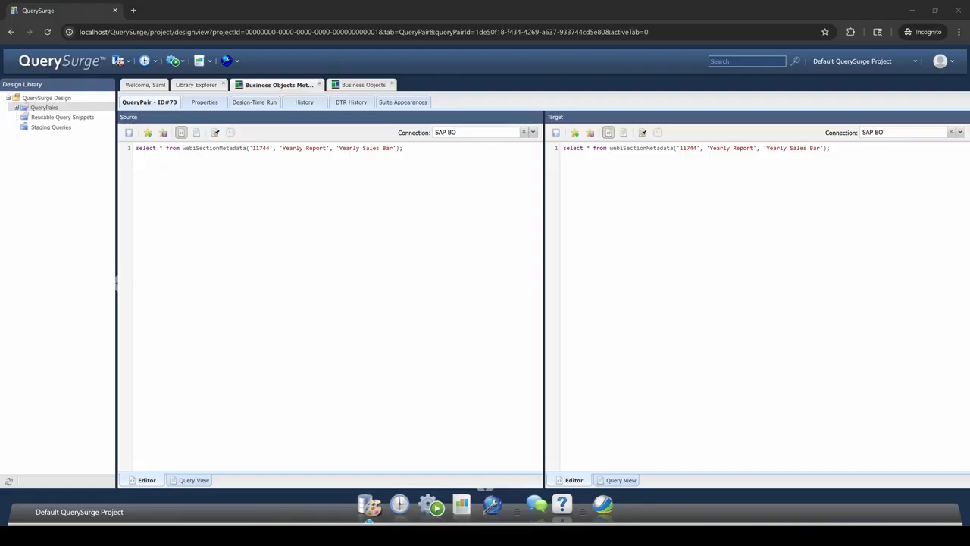
{"action": "left_click", "coordinate": [246, 103]}
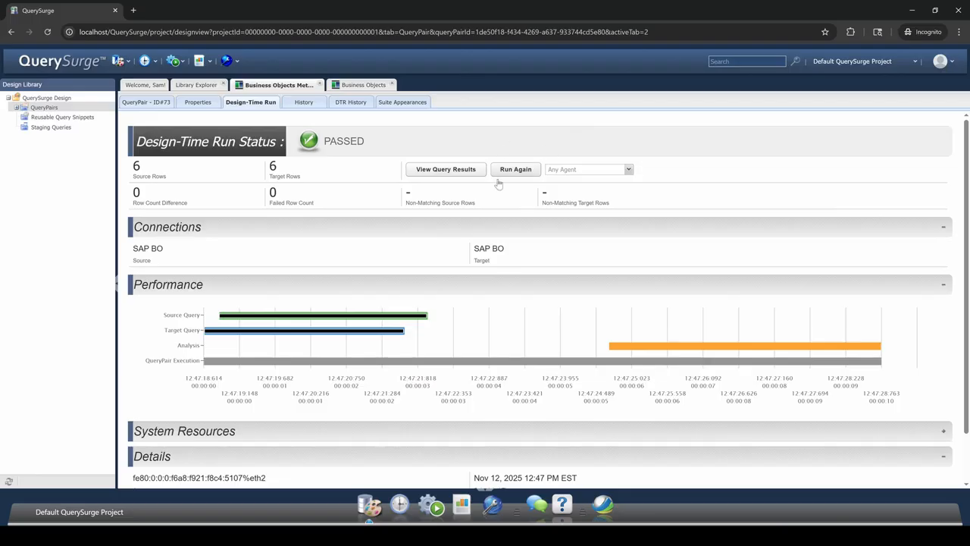
{"action": "left_click", "coordinate": [447, 171]}
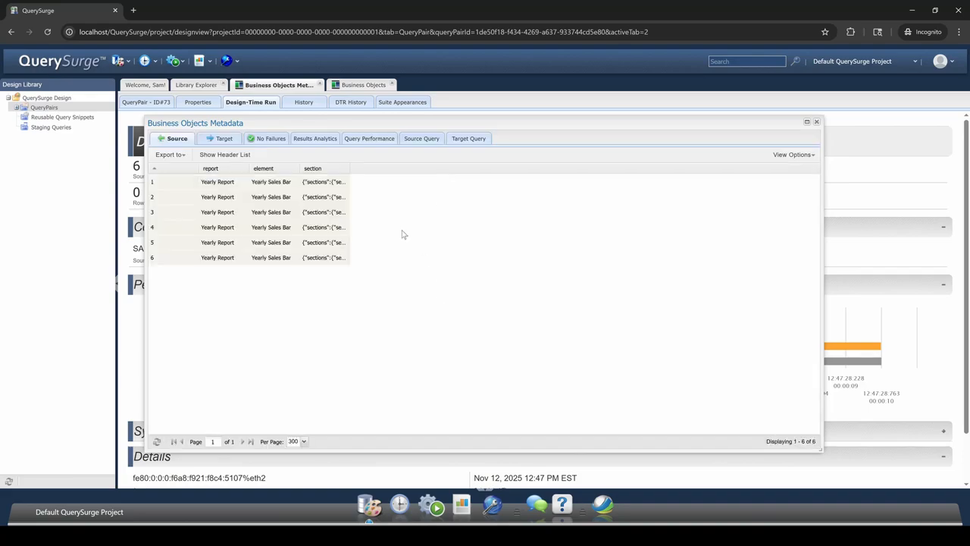
Widen the section column to read its full values, examine the 2019 section entry and close the results.
{"action": "left_click_drag", "start_coordinate": [349, 168], "coordinate": [477, 181]}
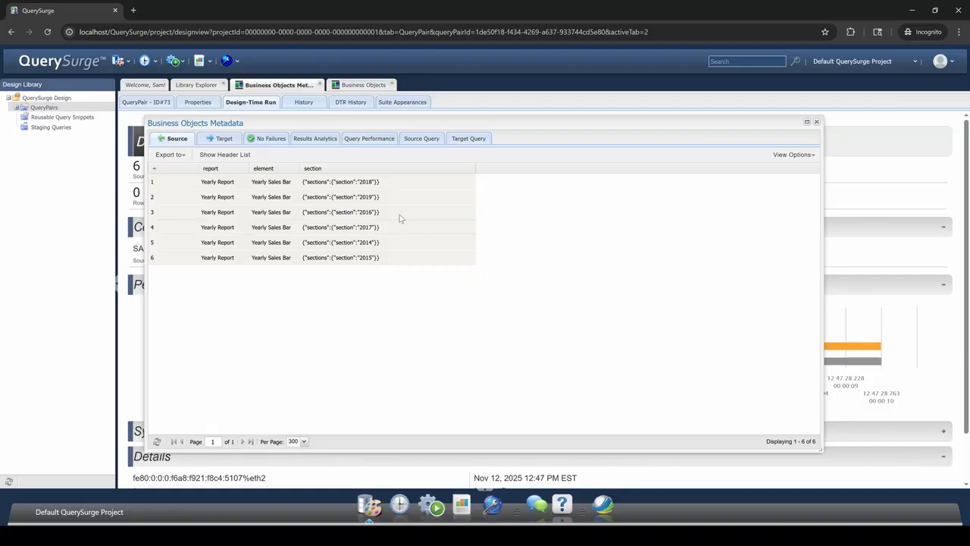
{"action": "left_click_drag", "start_coordinate": [392, 199], "coordinate": [301, 198]}
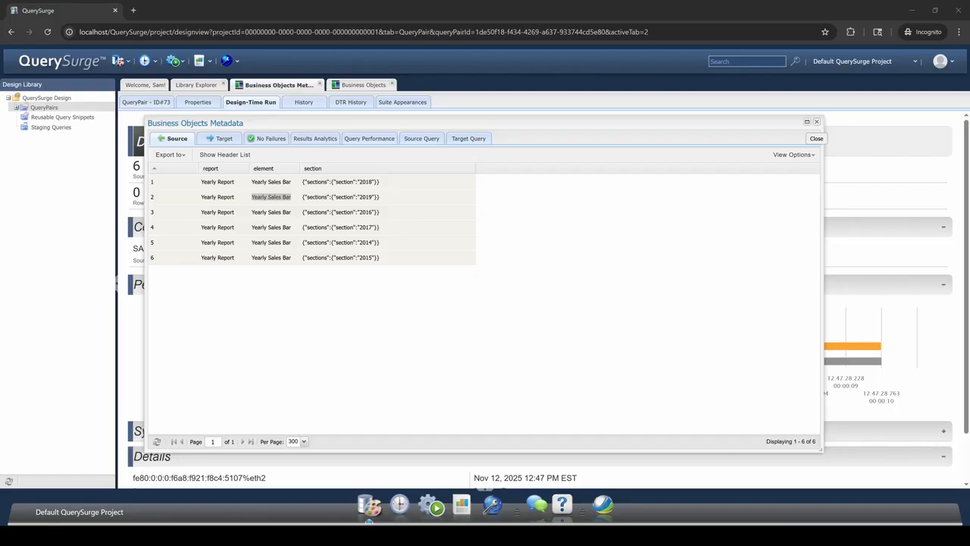
{"action": "left_click_drag", "start_coordinate": [305, 197], "coordinate": [377, 197]}
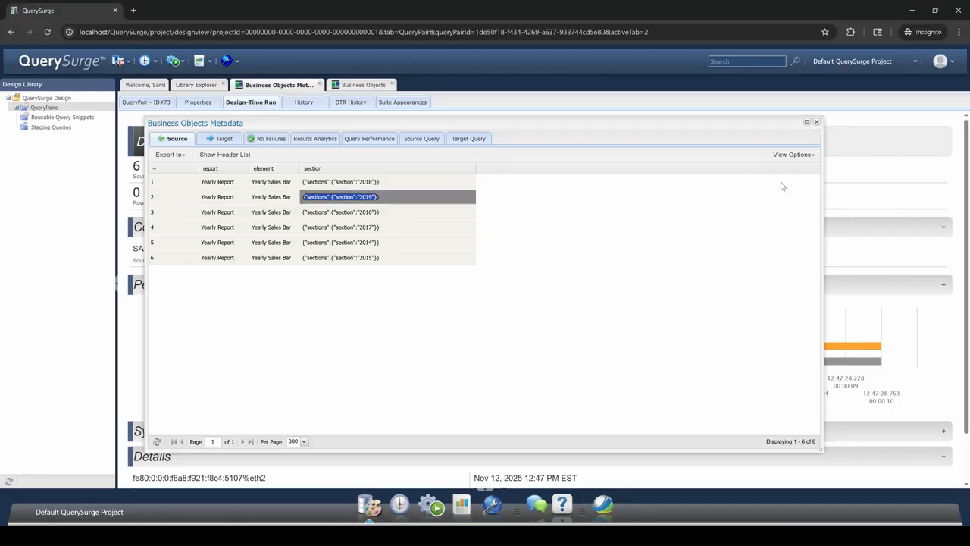
{"action": "left_click", "coordinate": [817, 123]}
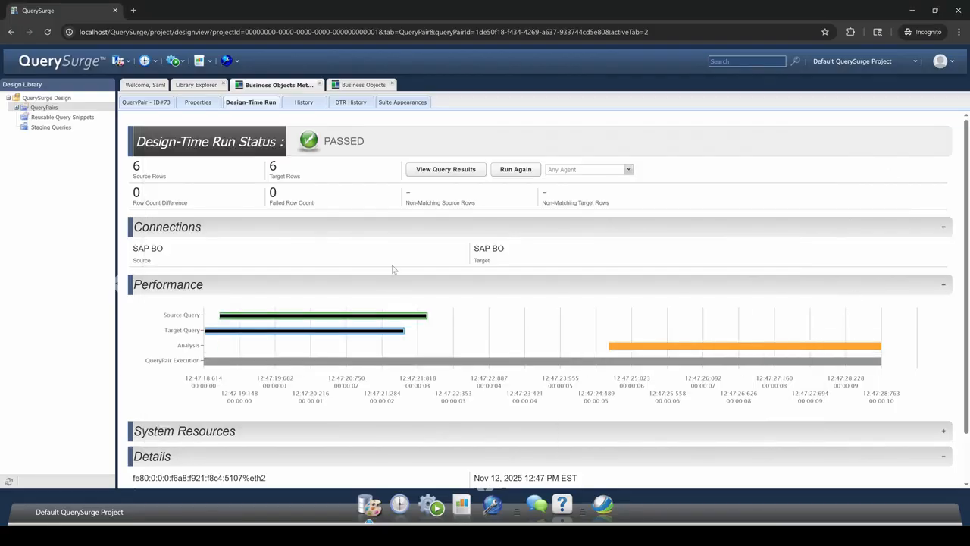
Open the Business Objects QueryPair and examine the webiReportv2 function and its arguments, including the 2019 section filter.
{"action": "left_click", "coordinate": [359, 85]}
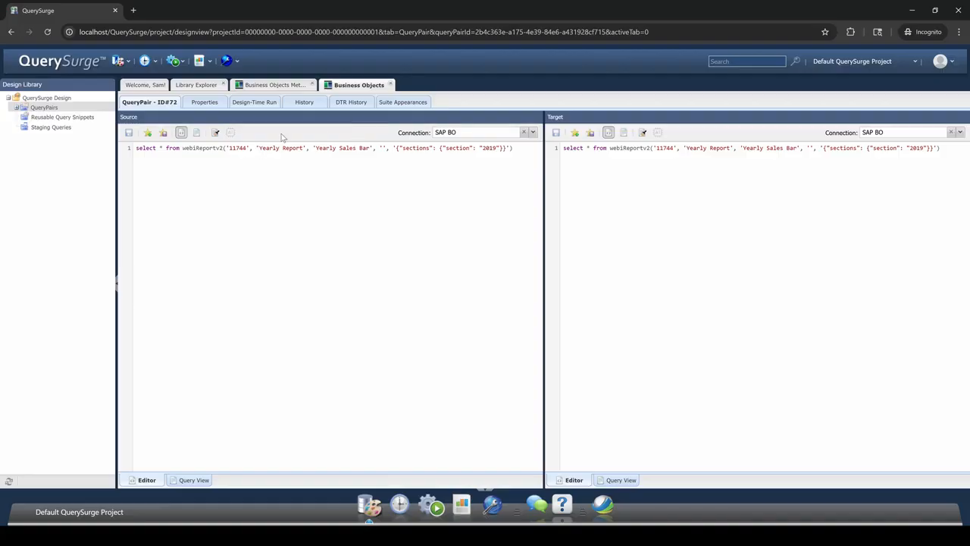
{"action": "left_click_drag", "start_coordinate": [182, 149], "coordinate": [223, 150]}
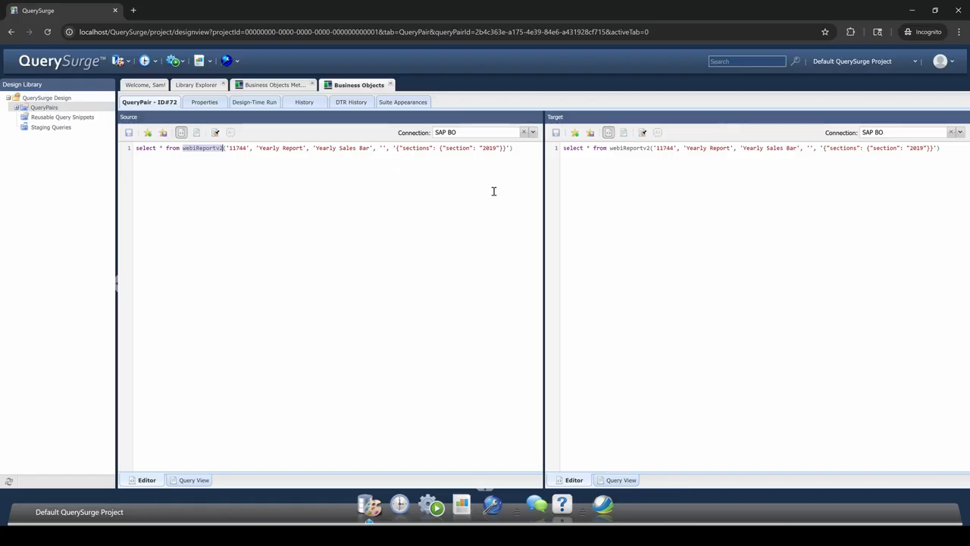
{"action": "left_click_drag", "start_coordinate": [225, 148], "coordinate": [242, 148]}
{"action": "left_click_drag", "start_coordinate": [258, 149], "coordinate": [385, 148]}
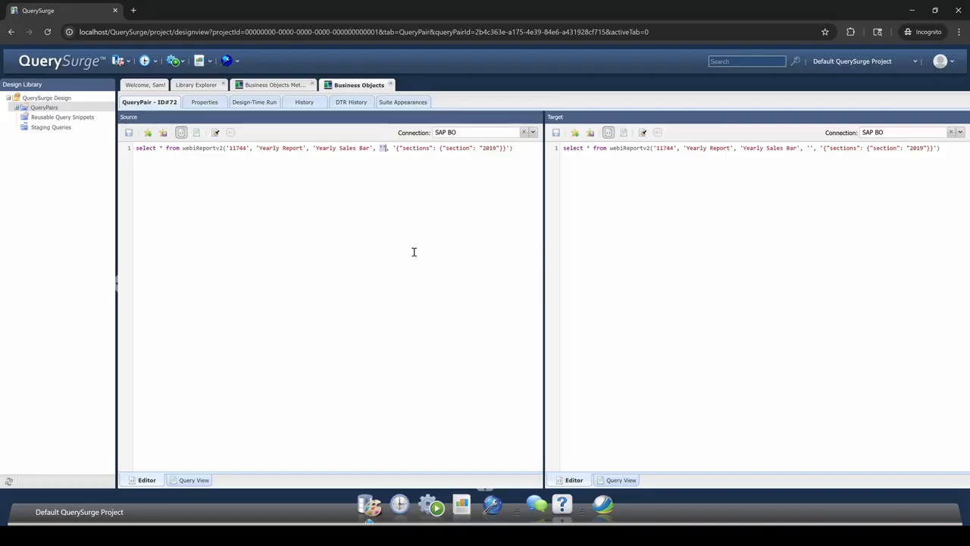
{"action": "left_click_drag", "start_coordinate": [393, 148], "coordinate": [507, 147]}
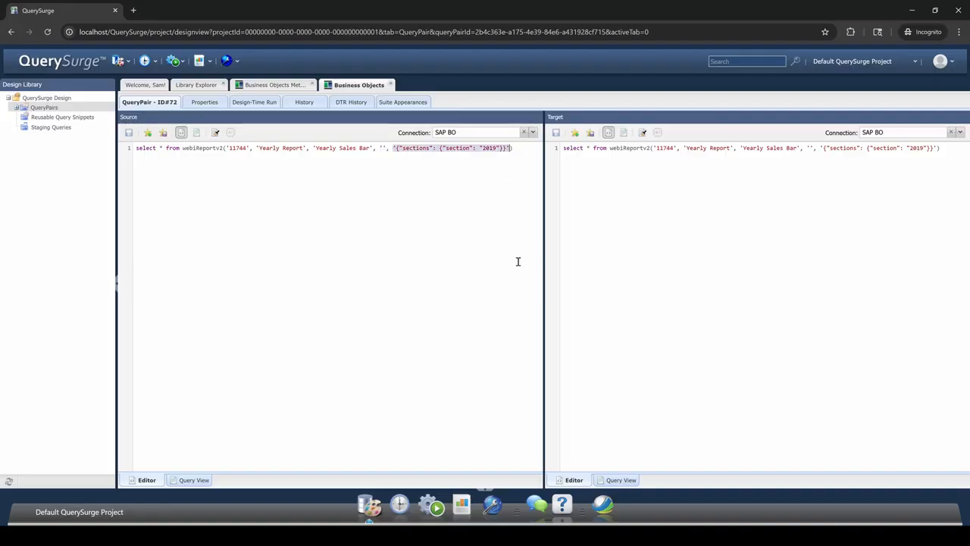
{"action": "double_click", "coordinate": [489, 148]}
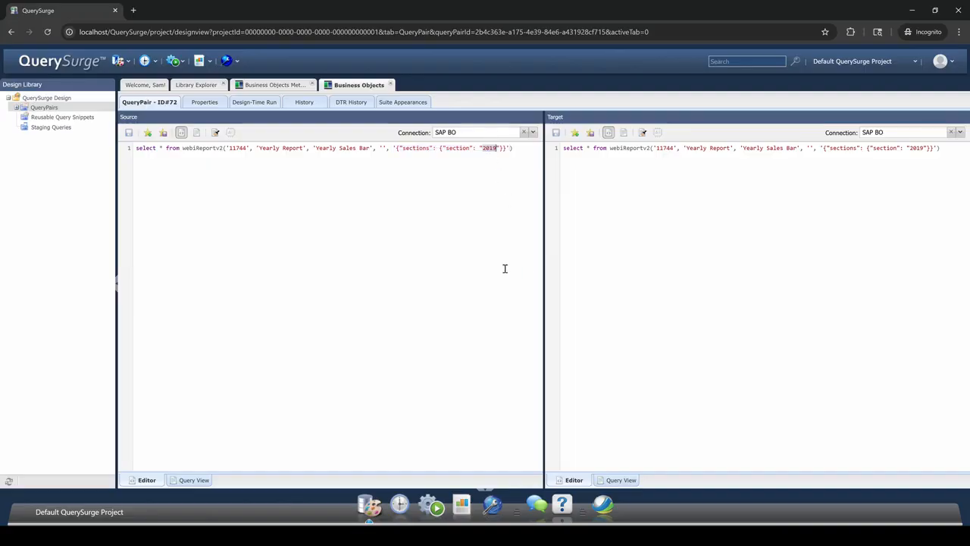
Open the query results of the Business Objects QueryPair's design-time run.
{"action": "left_click", "coordinate": [254, 103]}
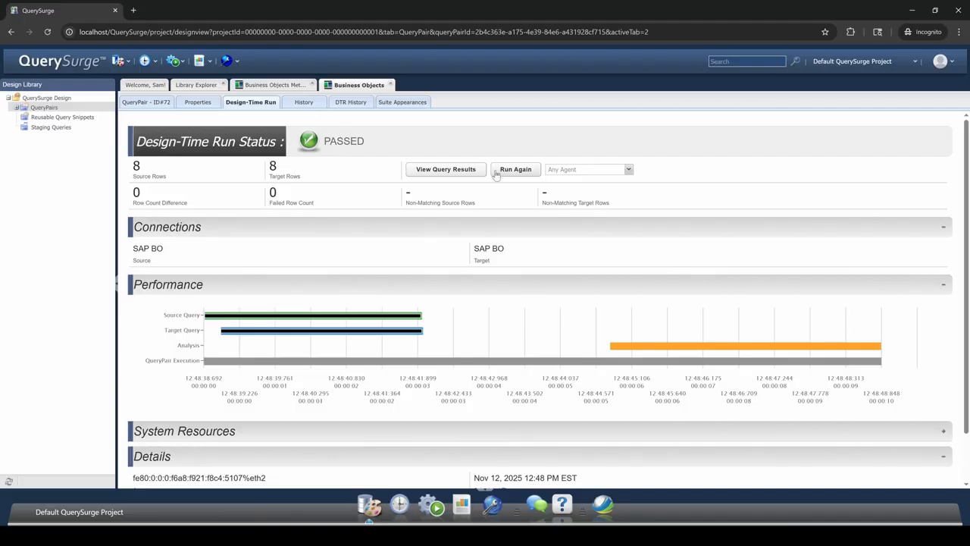
{"action": "left_click", "coordinate": [469, 170]}
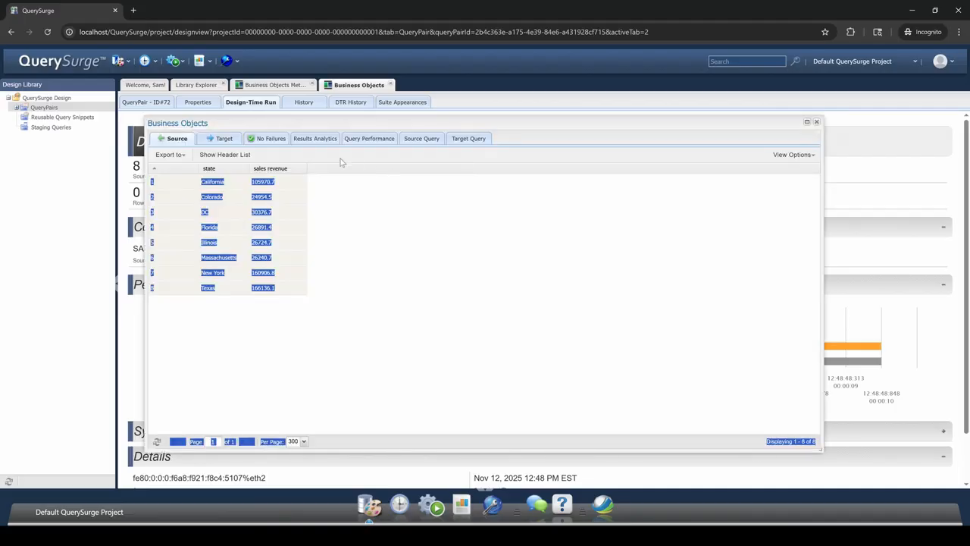